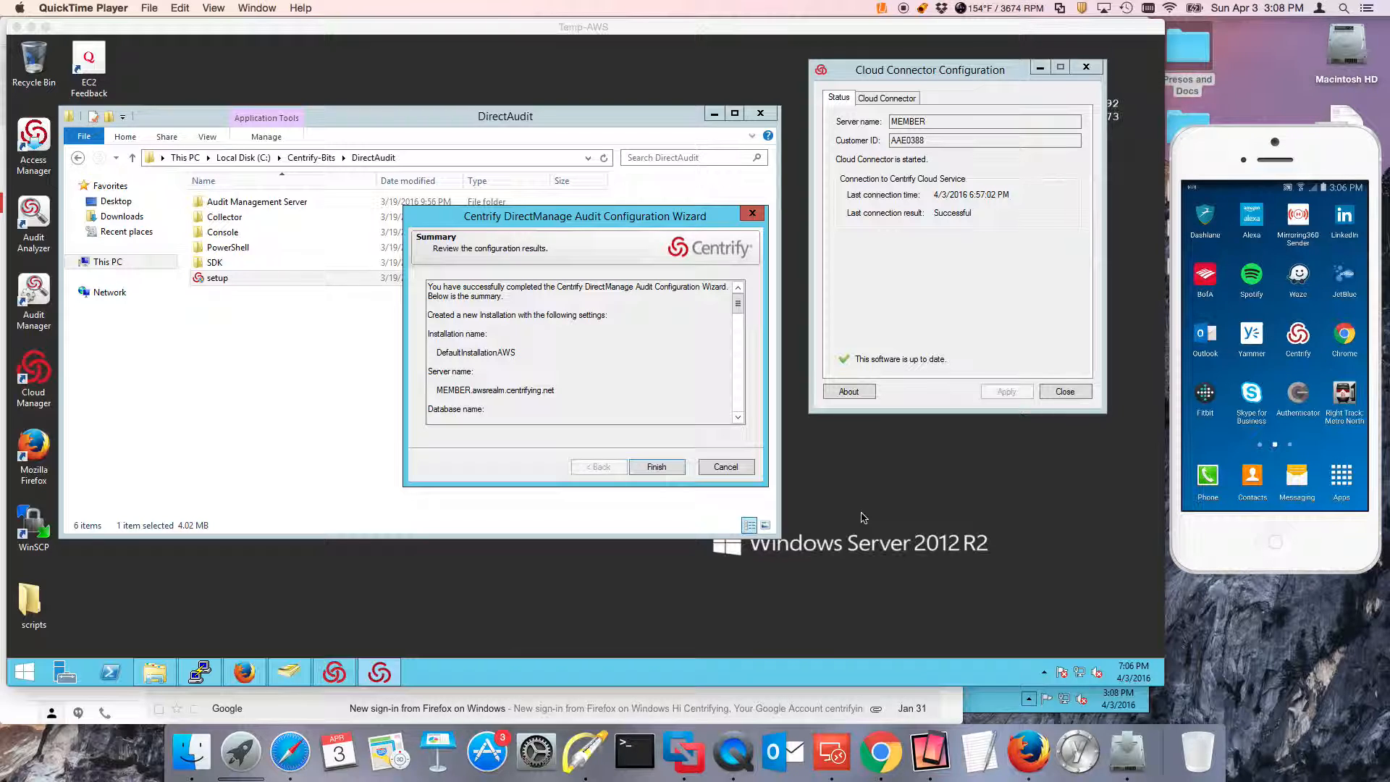
Step: Open Audit Analyzer on the DefaultInstallationAWS installation and list today's audit sessions
left_click(689, 417)
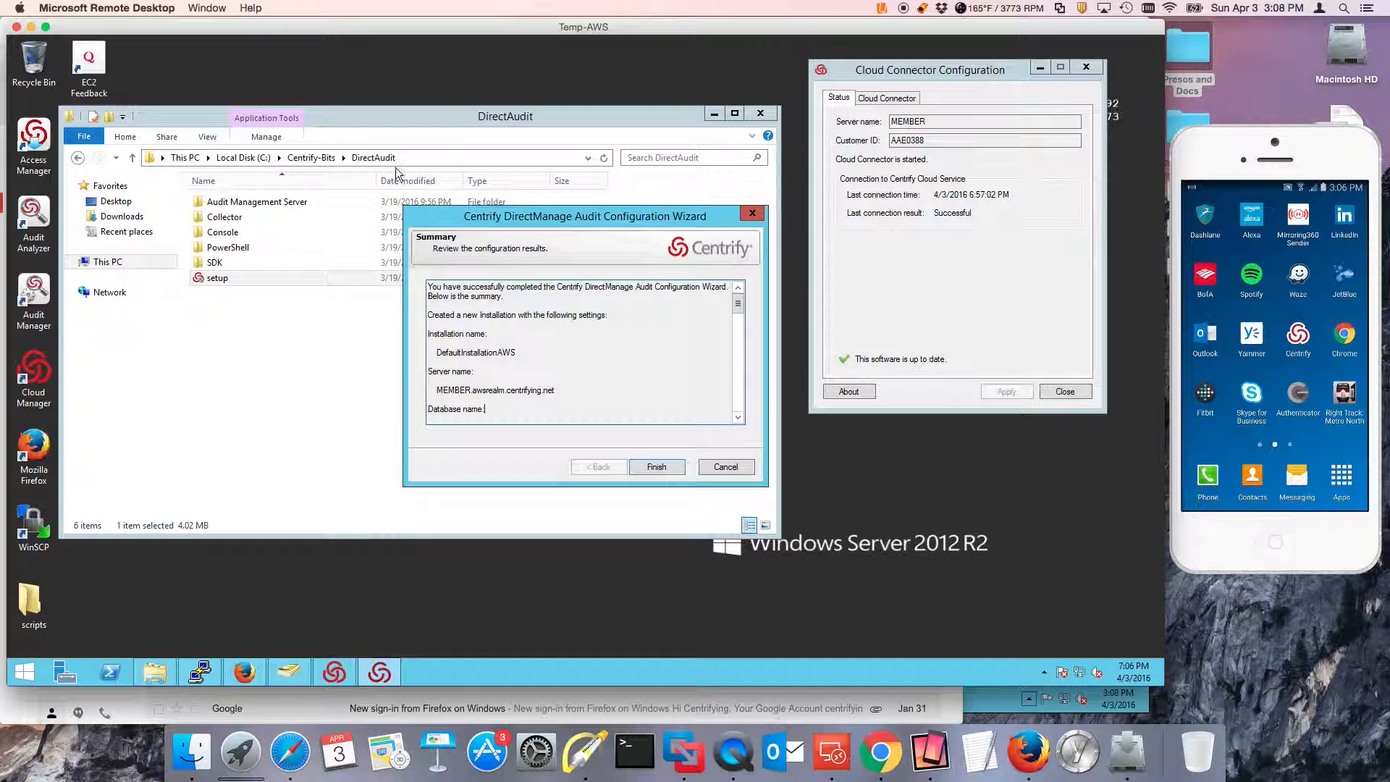
double_click(28, 230)
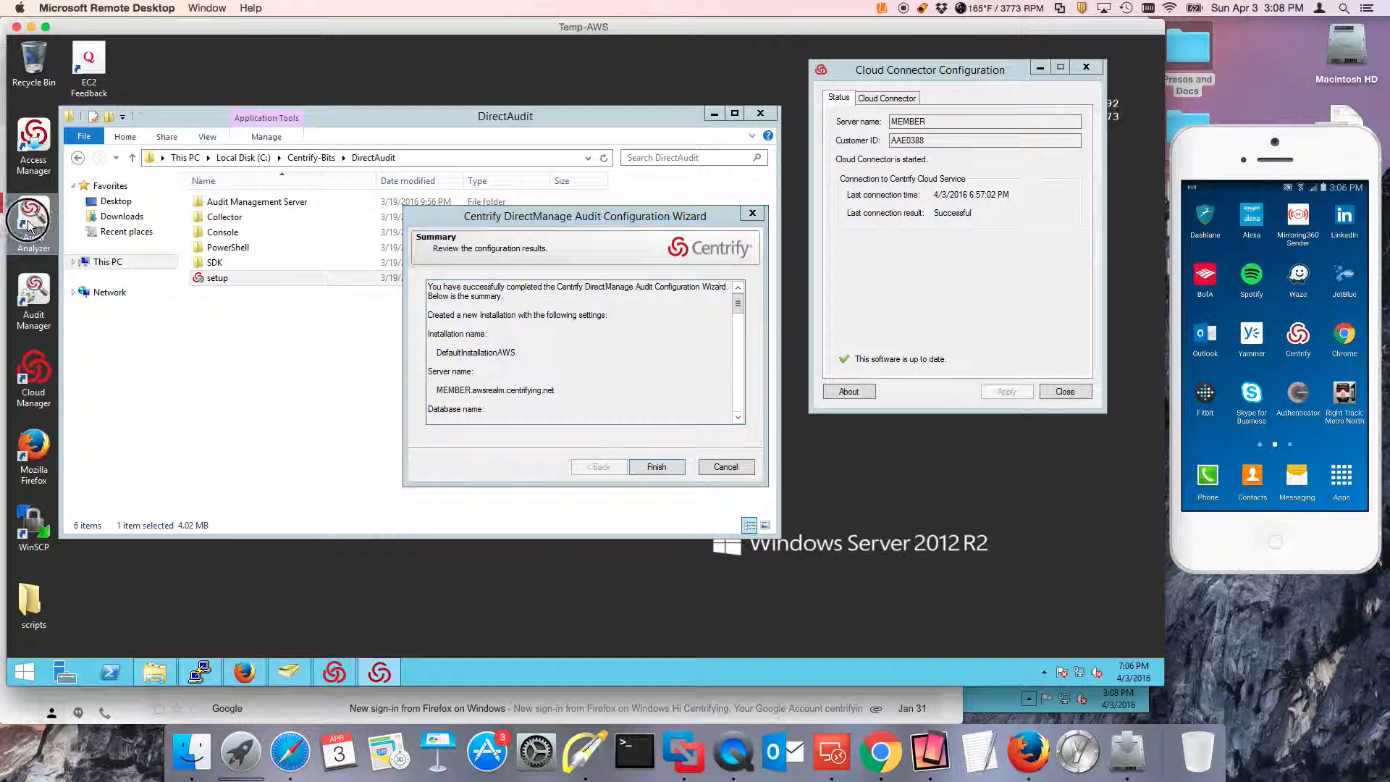
left_click(637, 374)
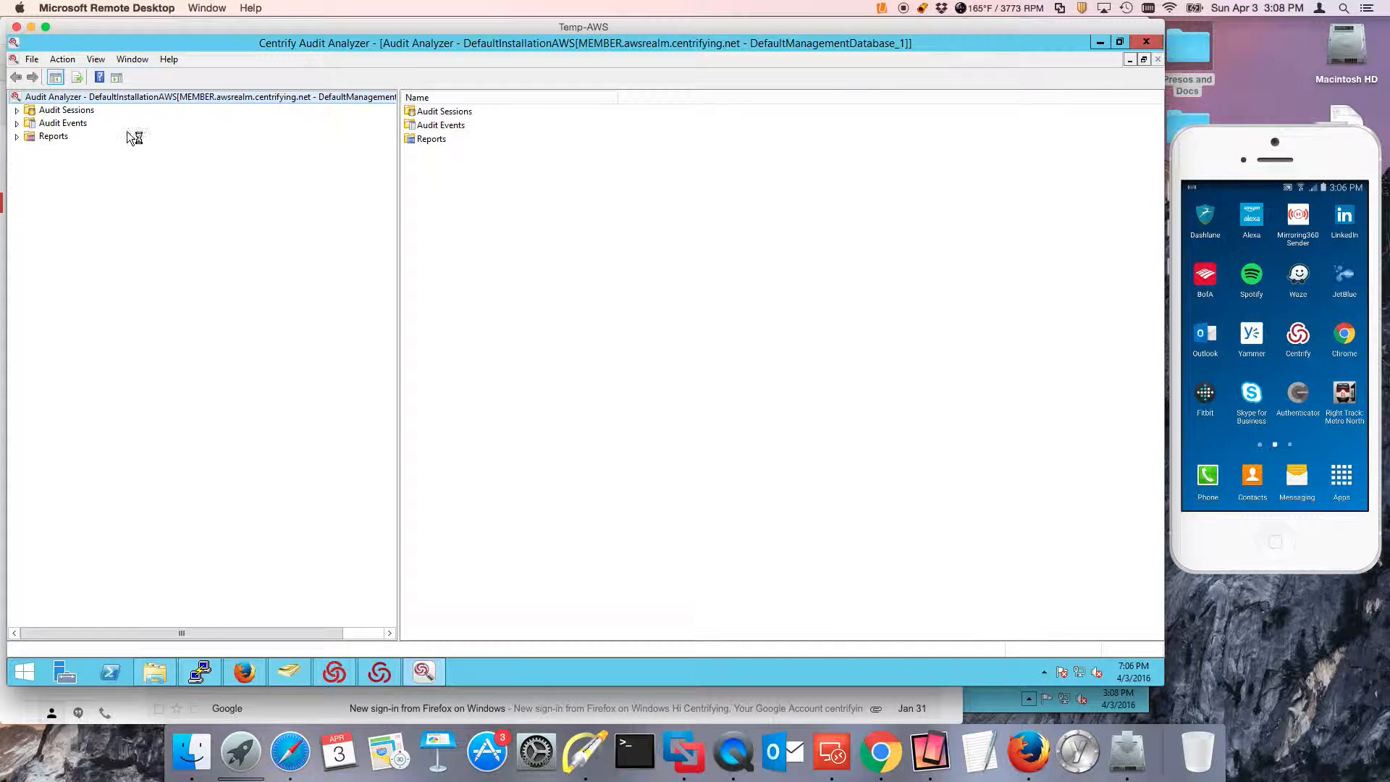
left_click(16, 110)
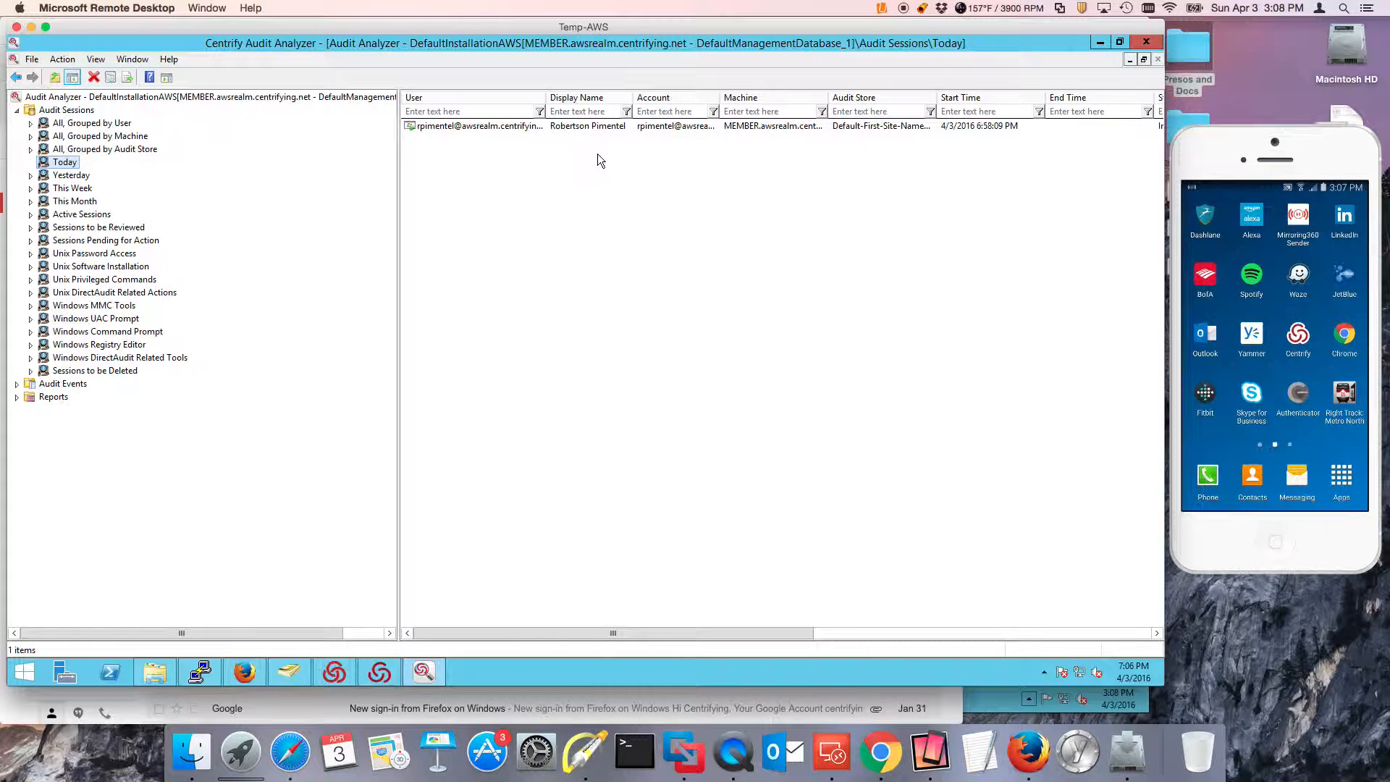
Step: Open the indexed event list of today's audit session and replay the recording
right_click(568, 128)
left_click(605, 152)
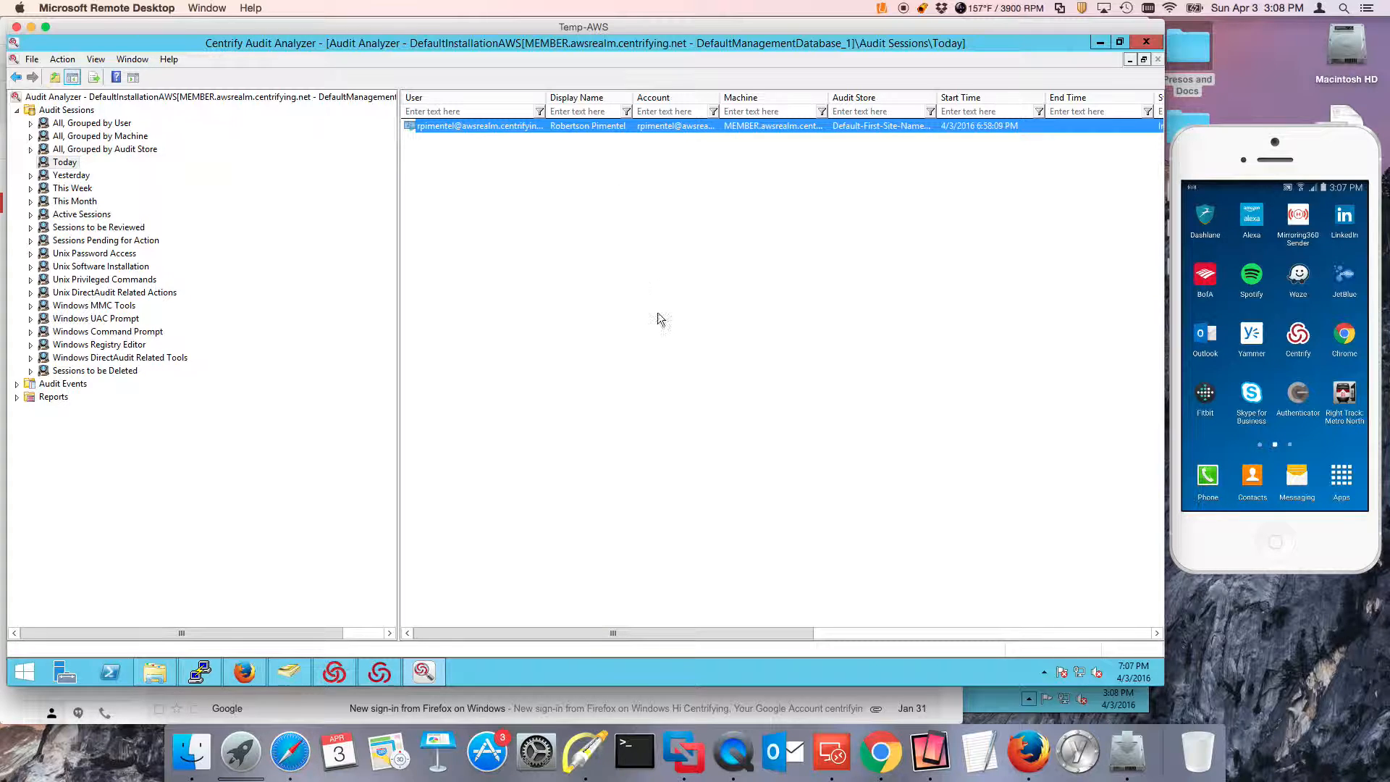
left_click(371, 252)
left_click(307, 479)
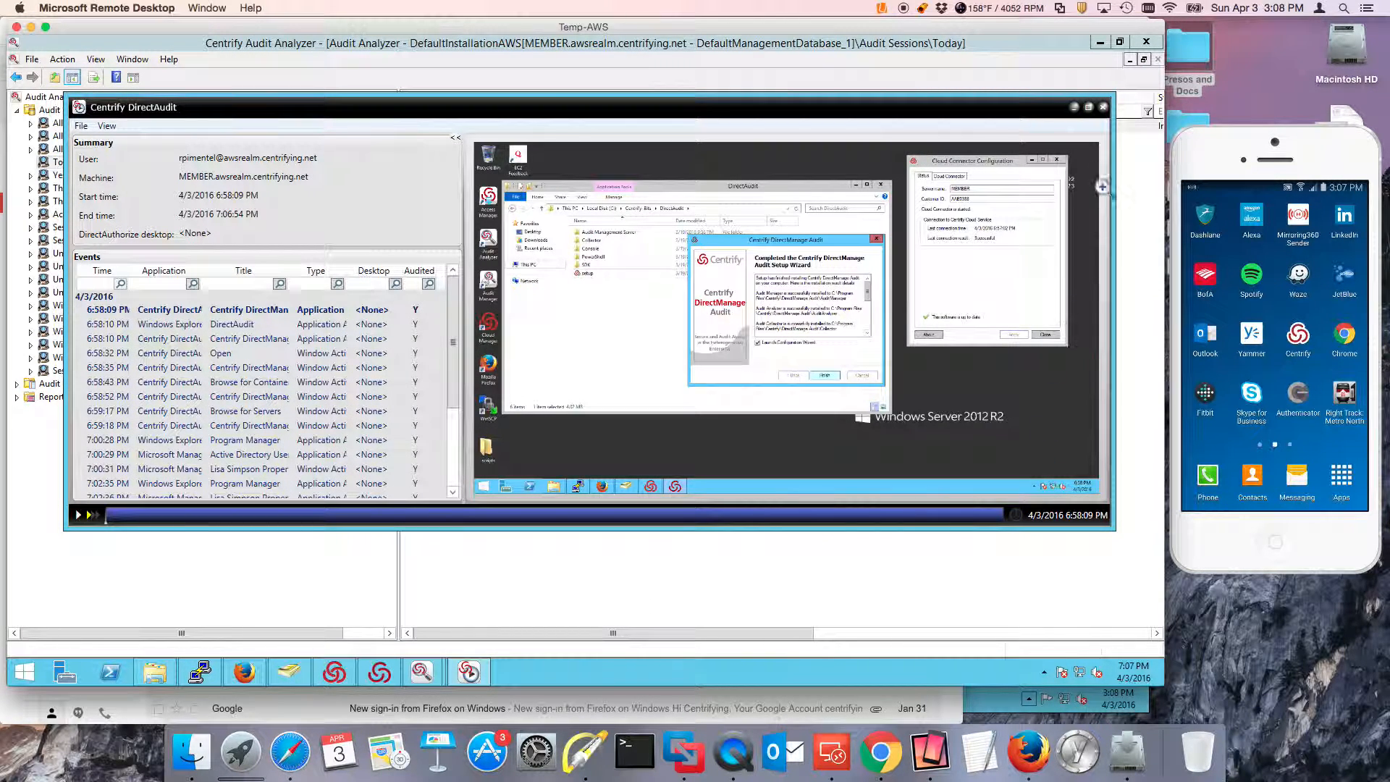
Step: Close the session replay and its event list, and minimize Audit Analyzer
left_click(1102, 107)
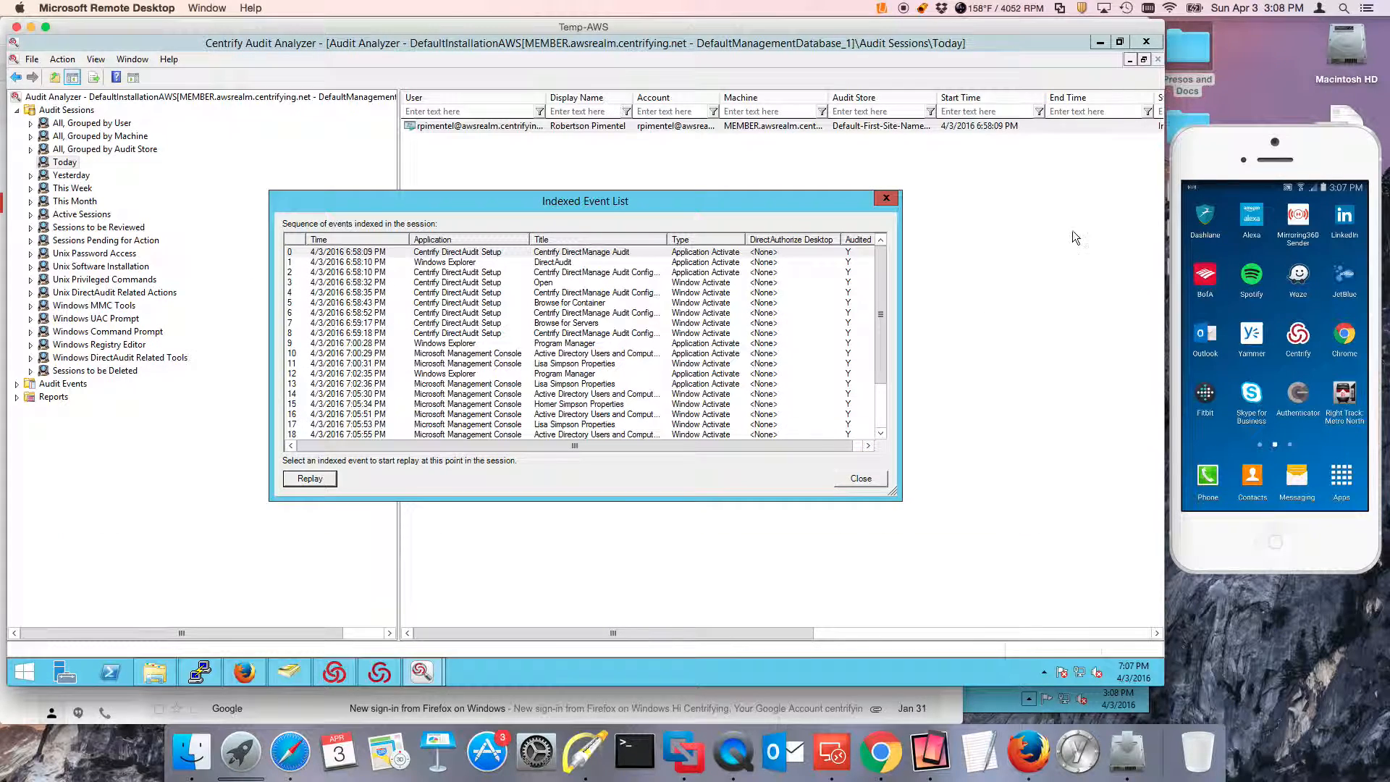
left_click(870, 481)
left_click(1100, 41)
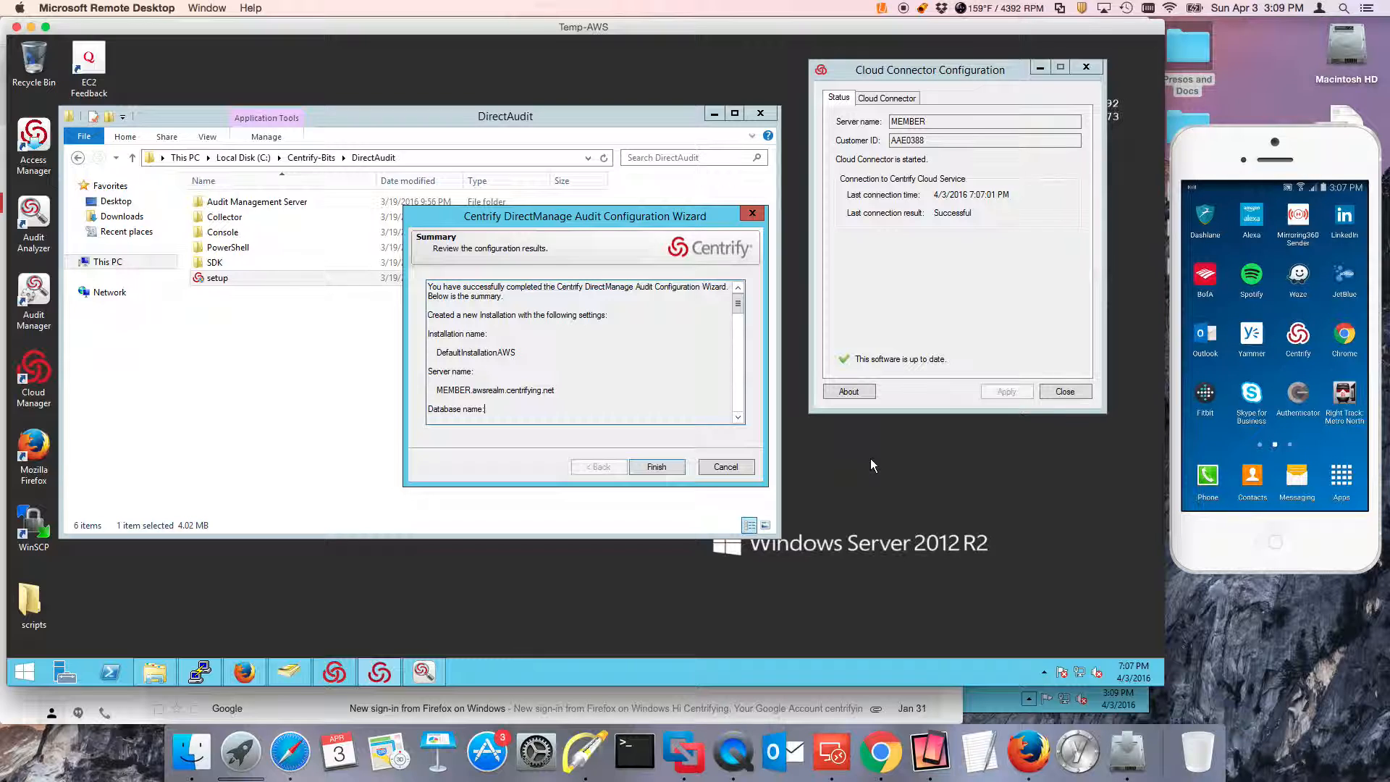
Step: View the Staff groups in Active Directory Users and Computers, and switch to Firefox to open the Cloud Manager roles list
left_click(303, 677)
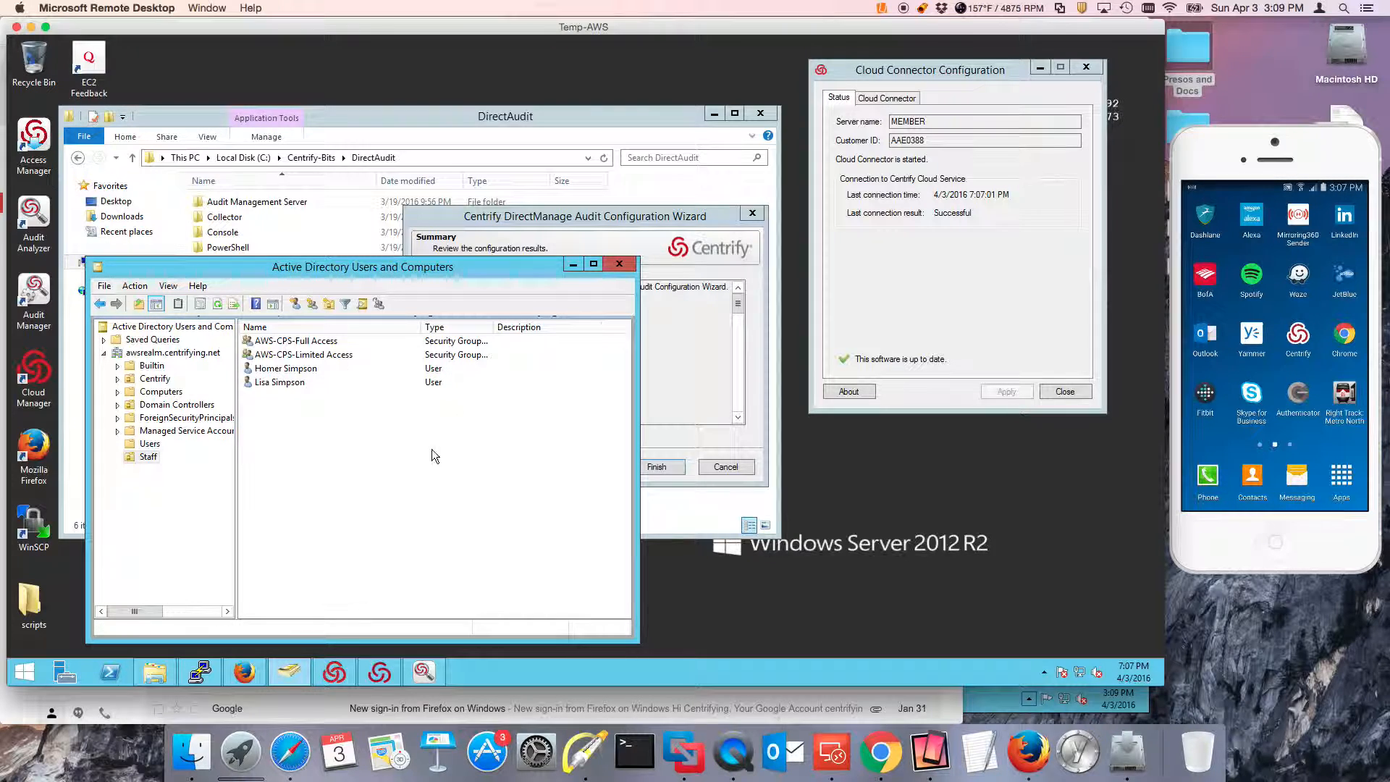
left_click(261, 677)
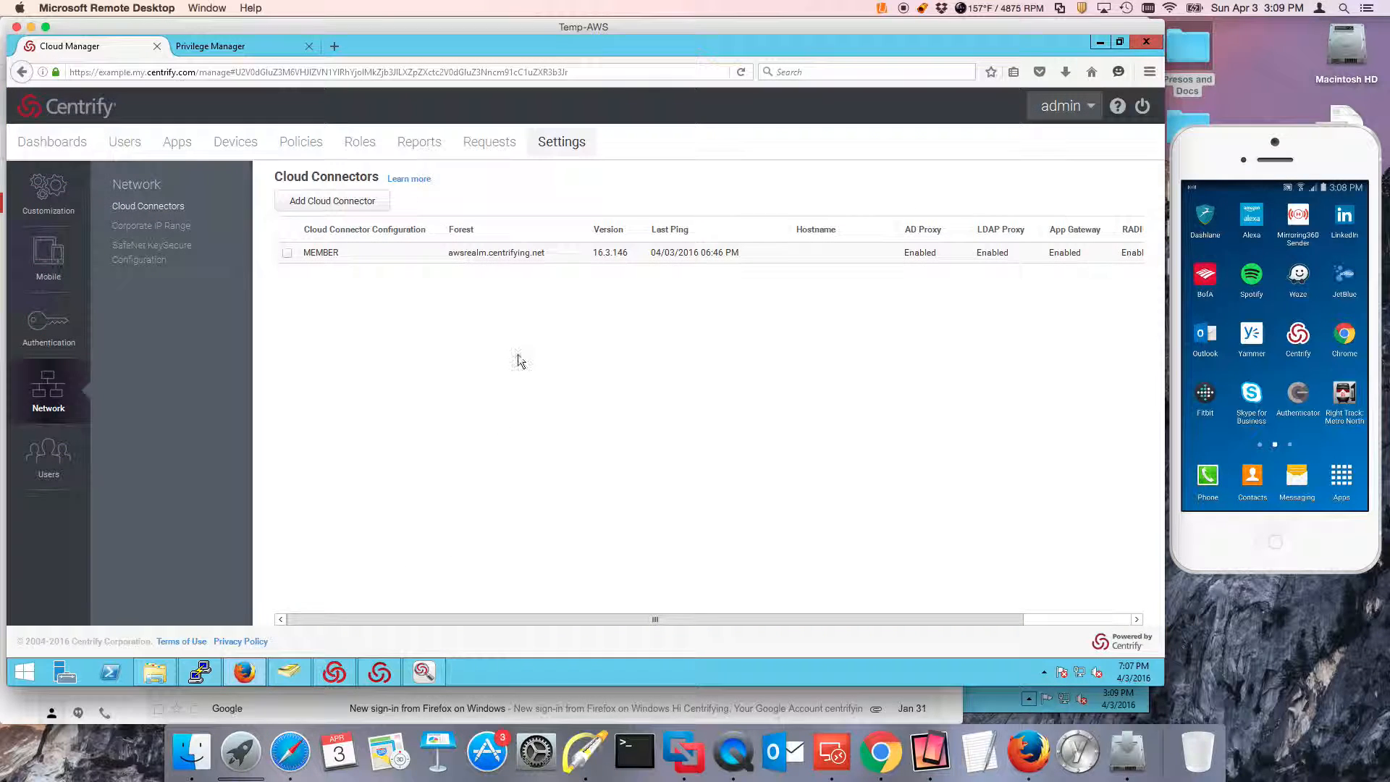
left_click(1061, 106)
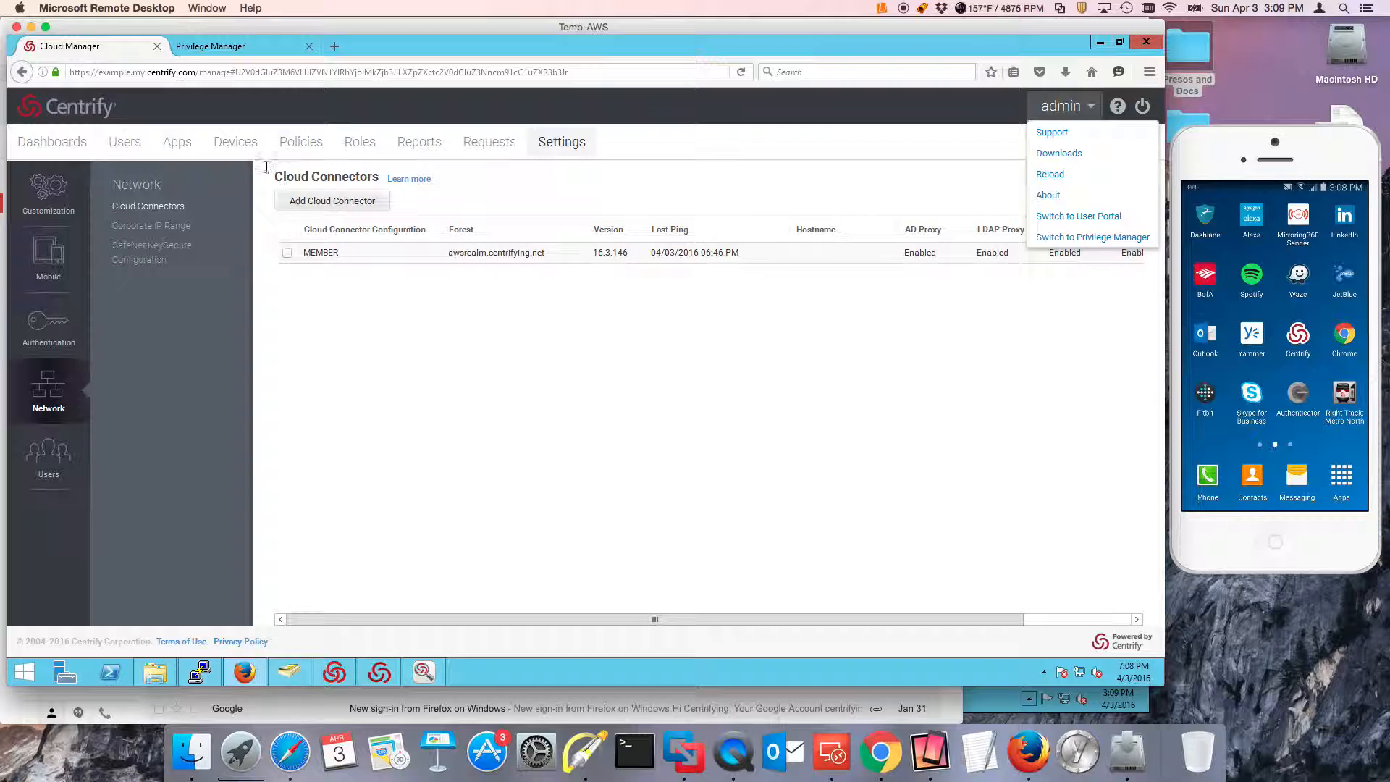
left_click(359, 142)
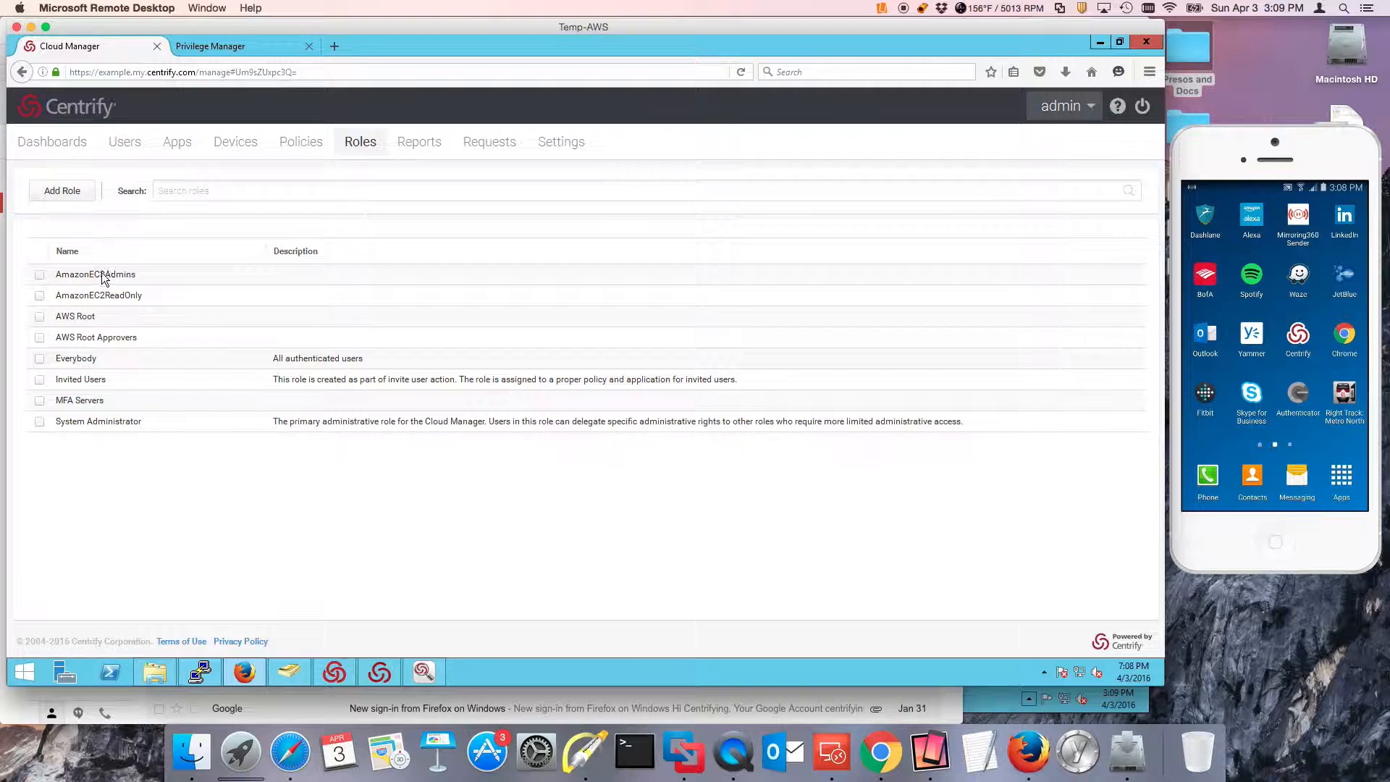
Step: Start a new Cloud Manager role named "CPS - Full Access"
left_click(65, 192)
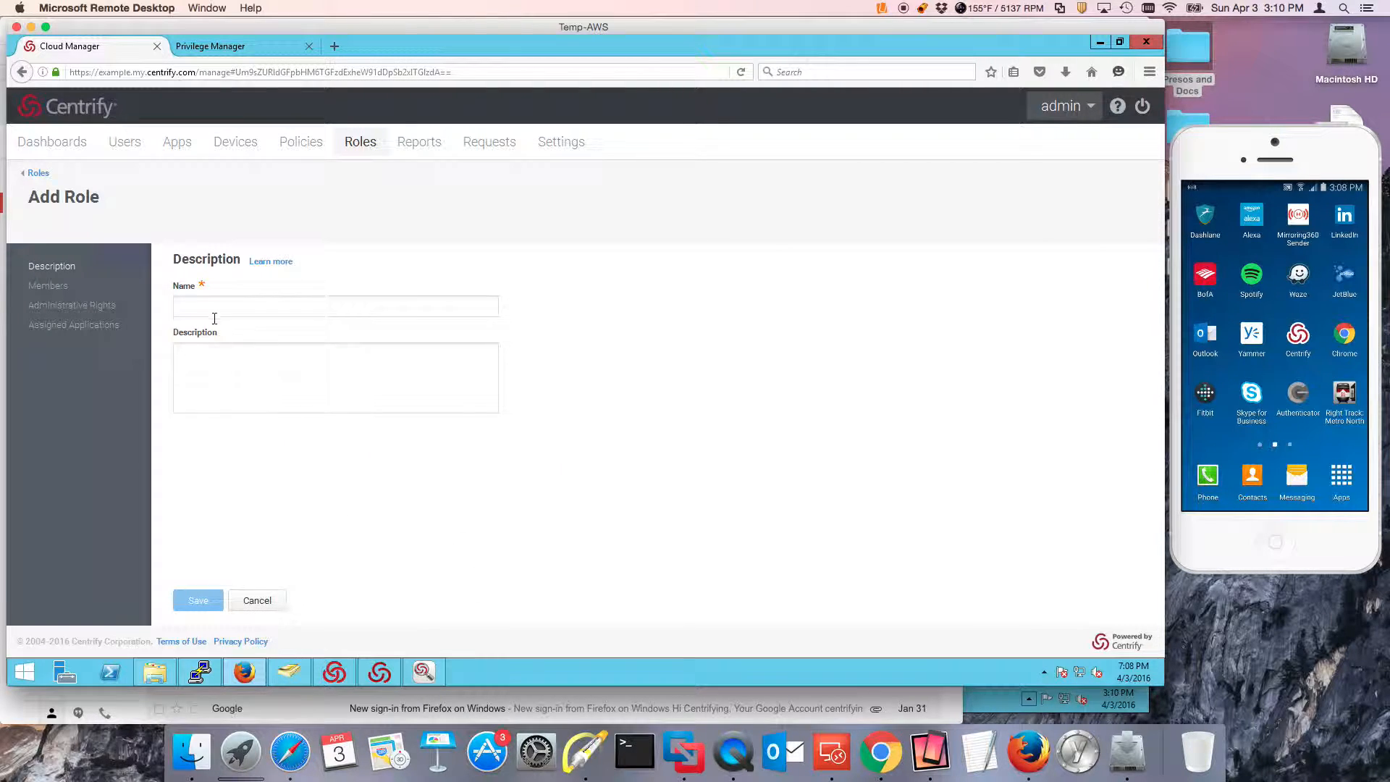
left_click(205, 310)
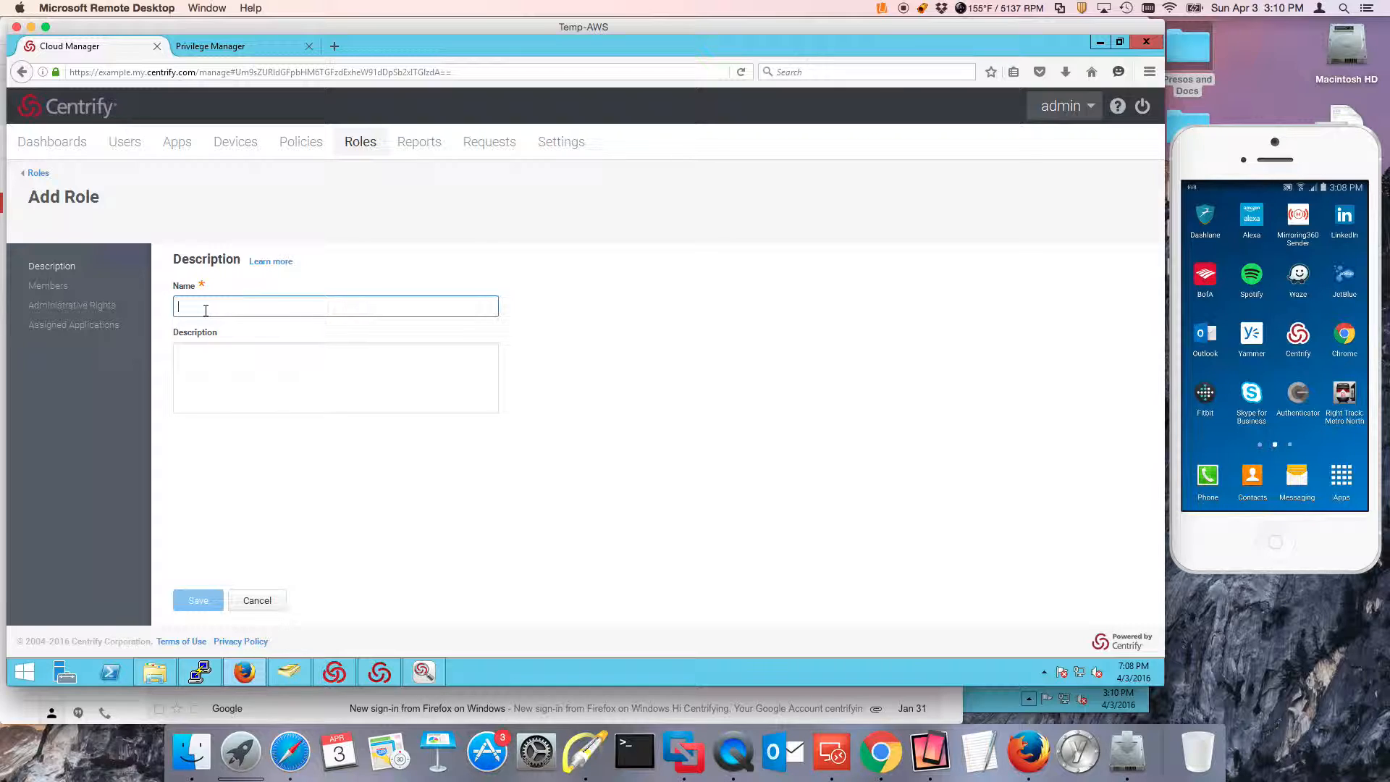
type("CPS -")
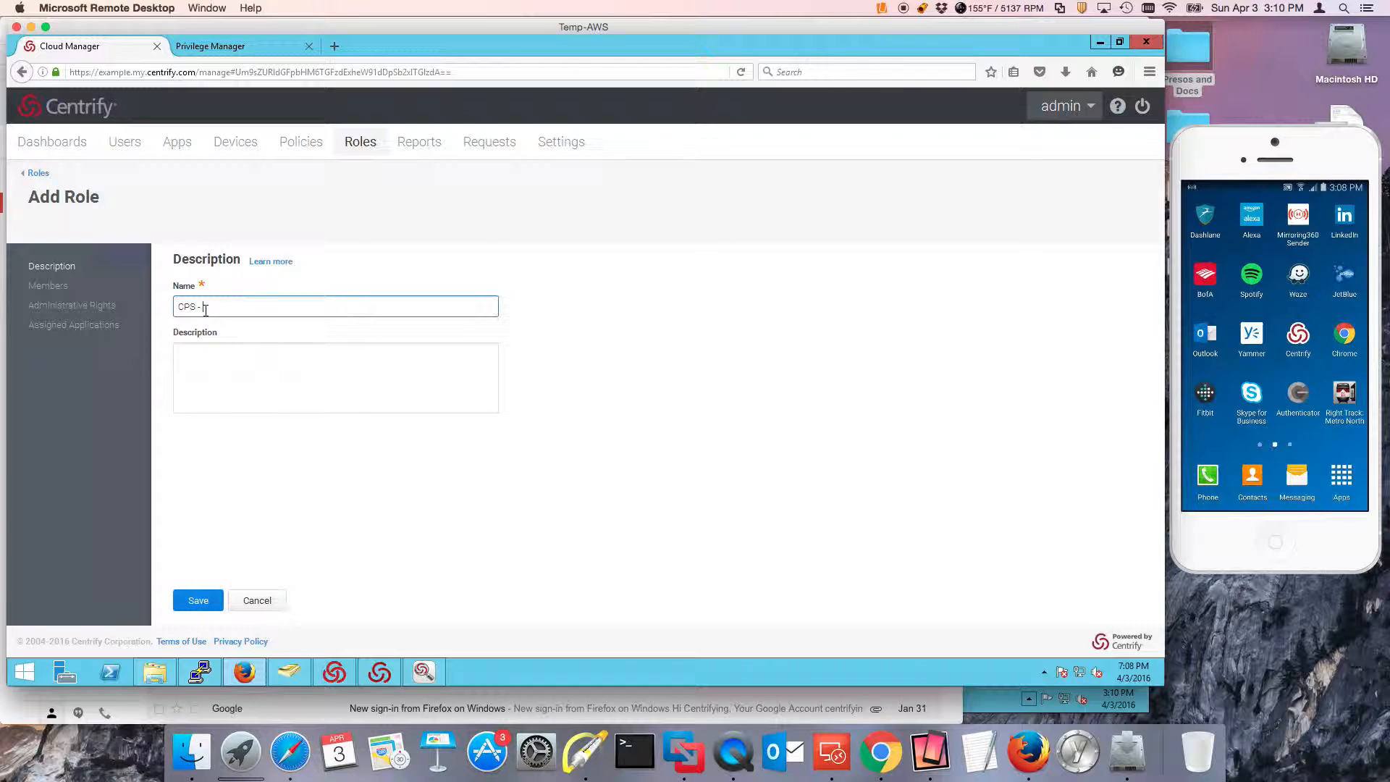
type(" Full Access")
Step: Search for "aws" and add the AWS-CPS-Full Access Active Directory group as a member of the role
left_click(48, 287)
left_click(197, 301)
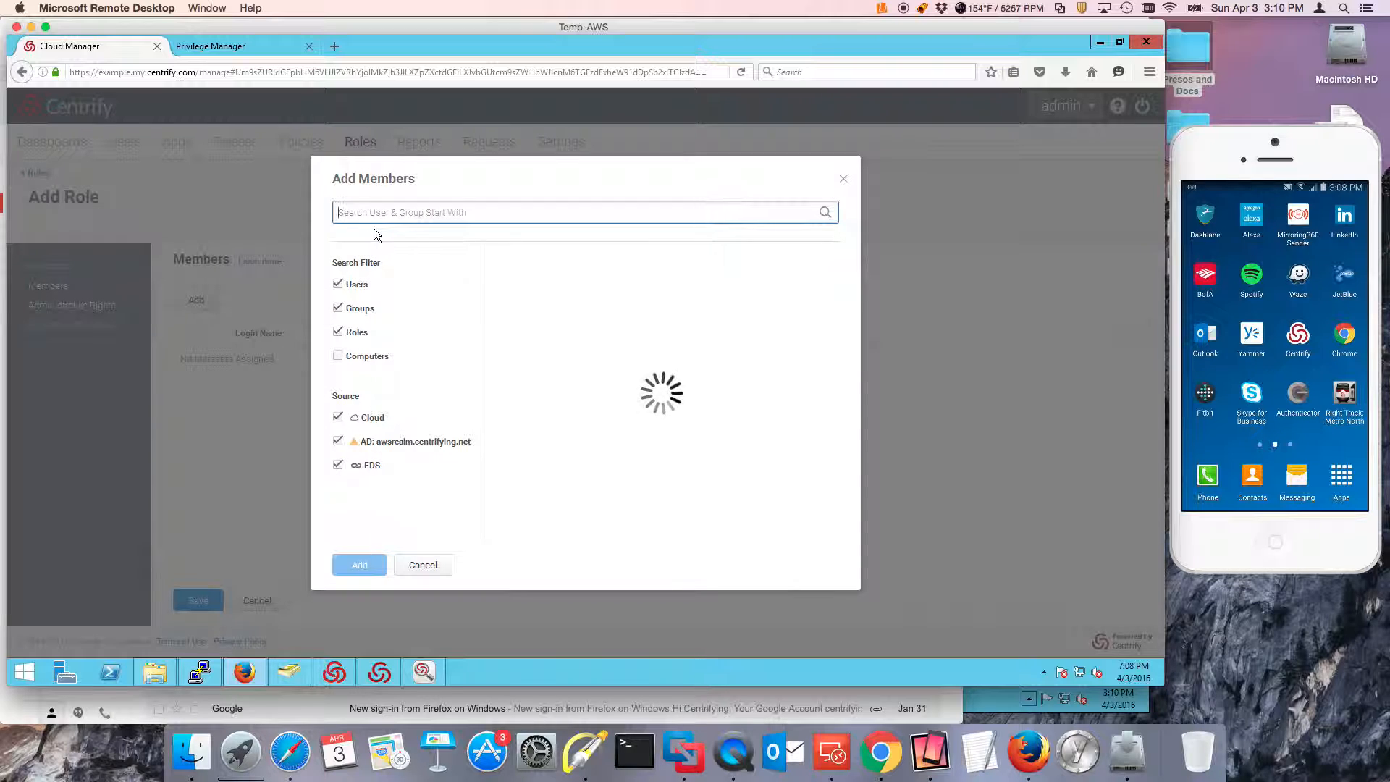
type("aws")
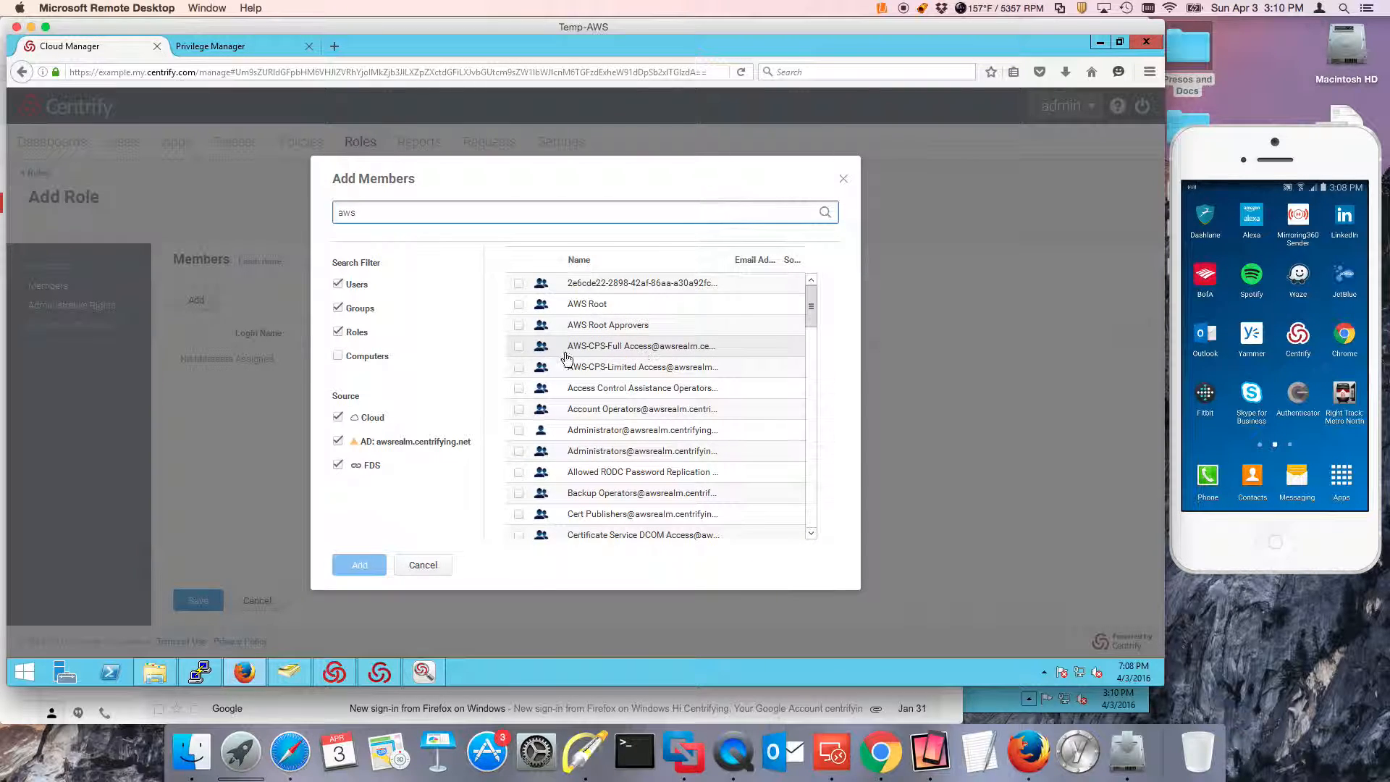
left_click(518, 346)
left_click(368, 566)
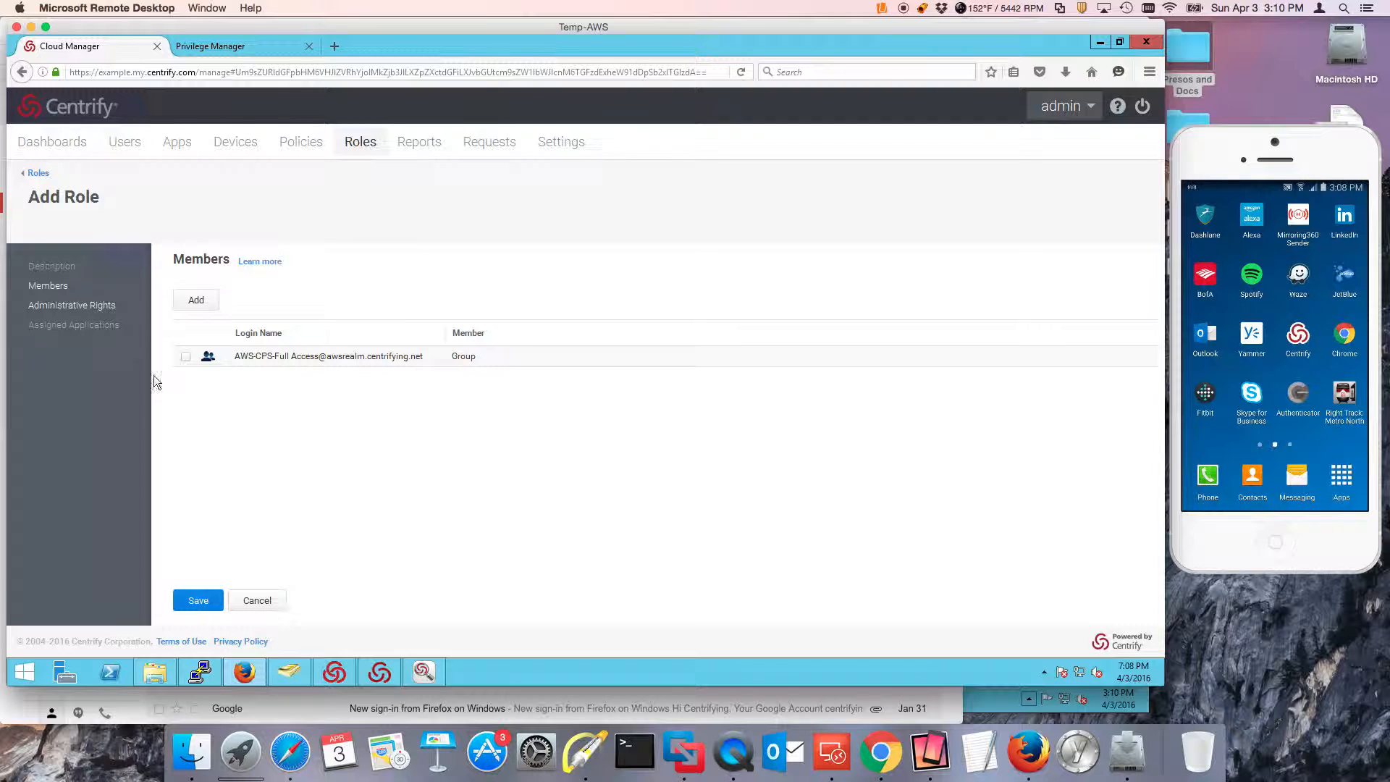
Step: Assign the Privilege Management administrative right to the full access role and save it
left_click(83, 306)
left_click(196, 300)
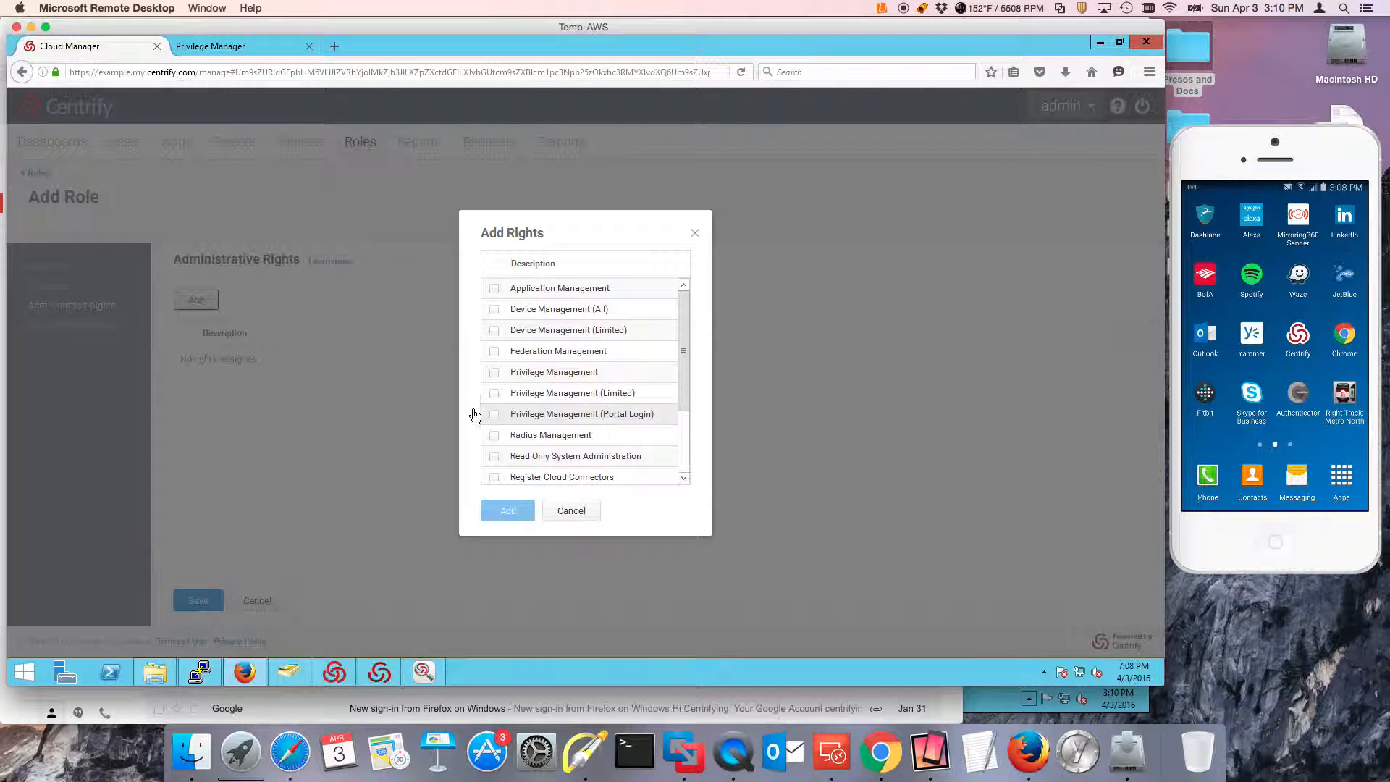
left_click(493, 372)
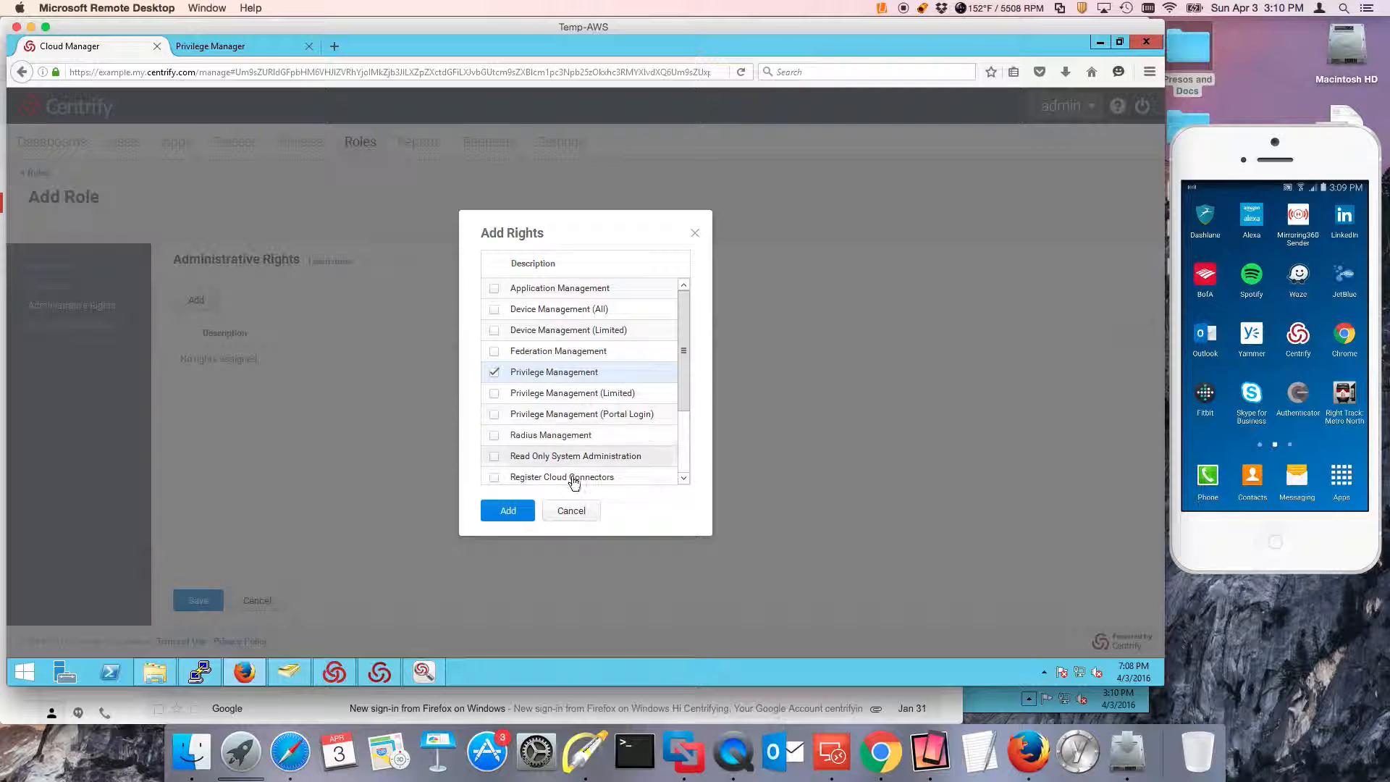
left_click(512, 512)
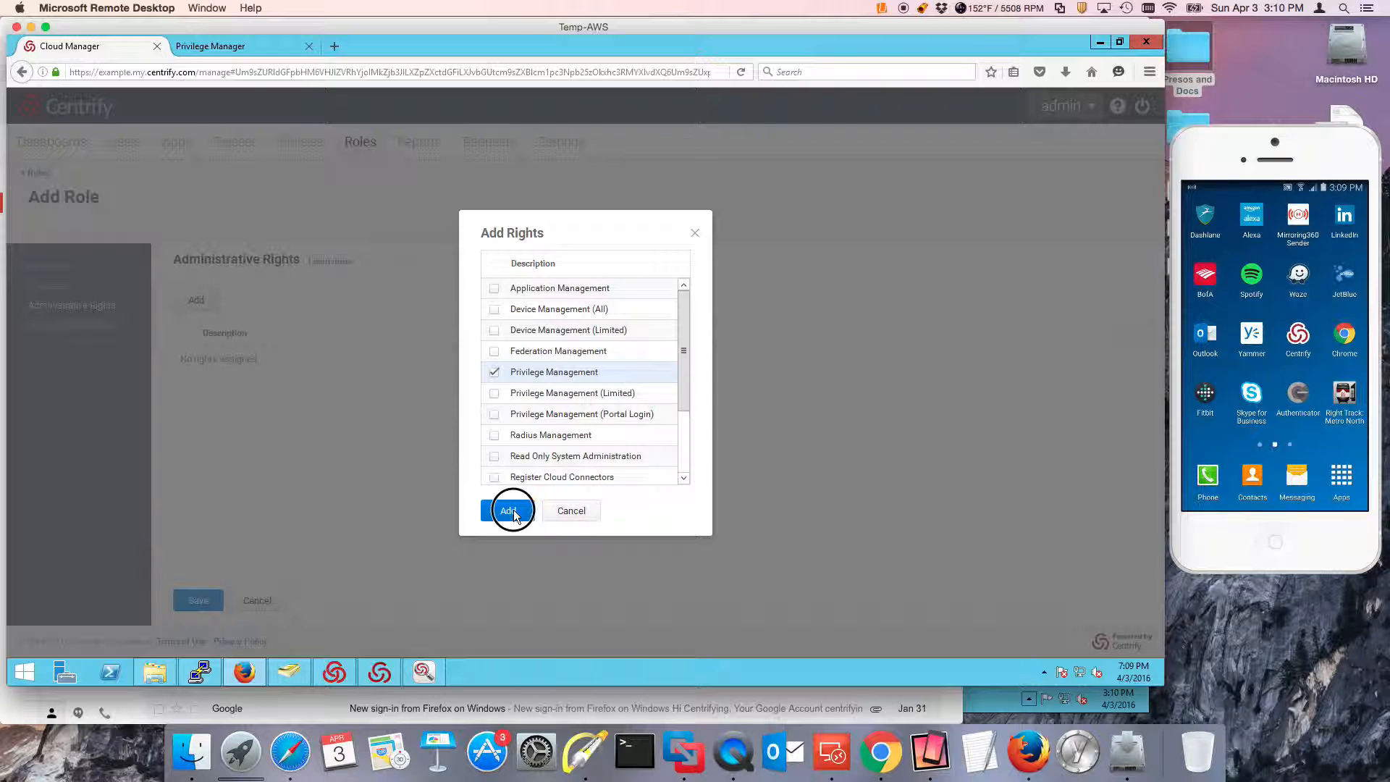
left_click(207, 598)
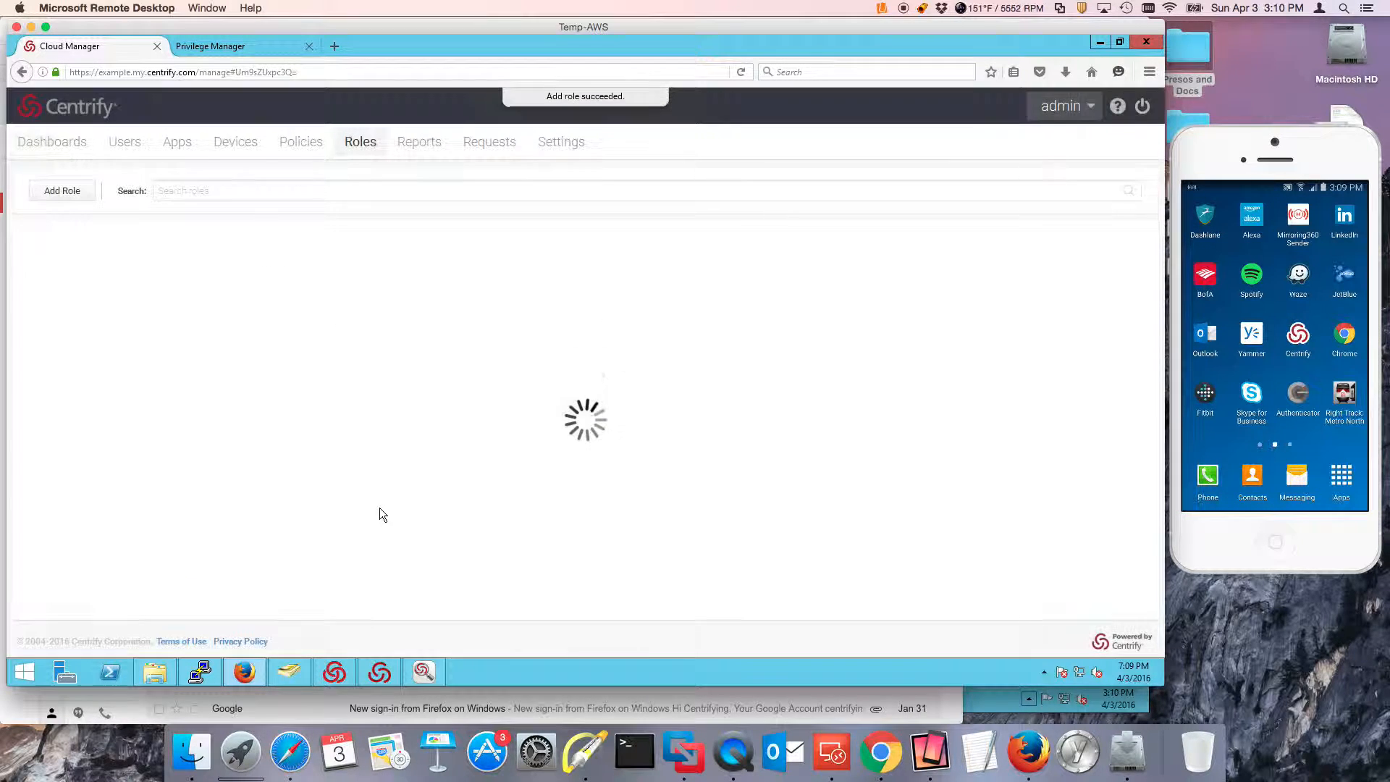
Step: Start another new role named "CPS Limited"
left_click(51, 193)
left_click(199, 308)
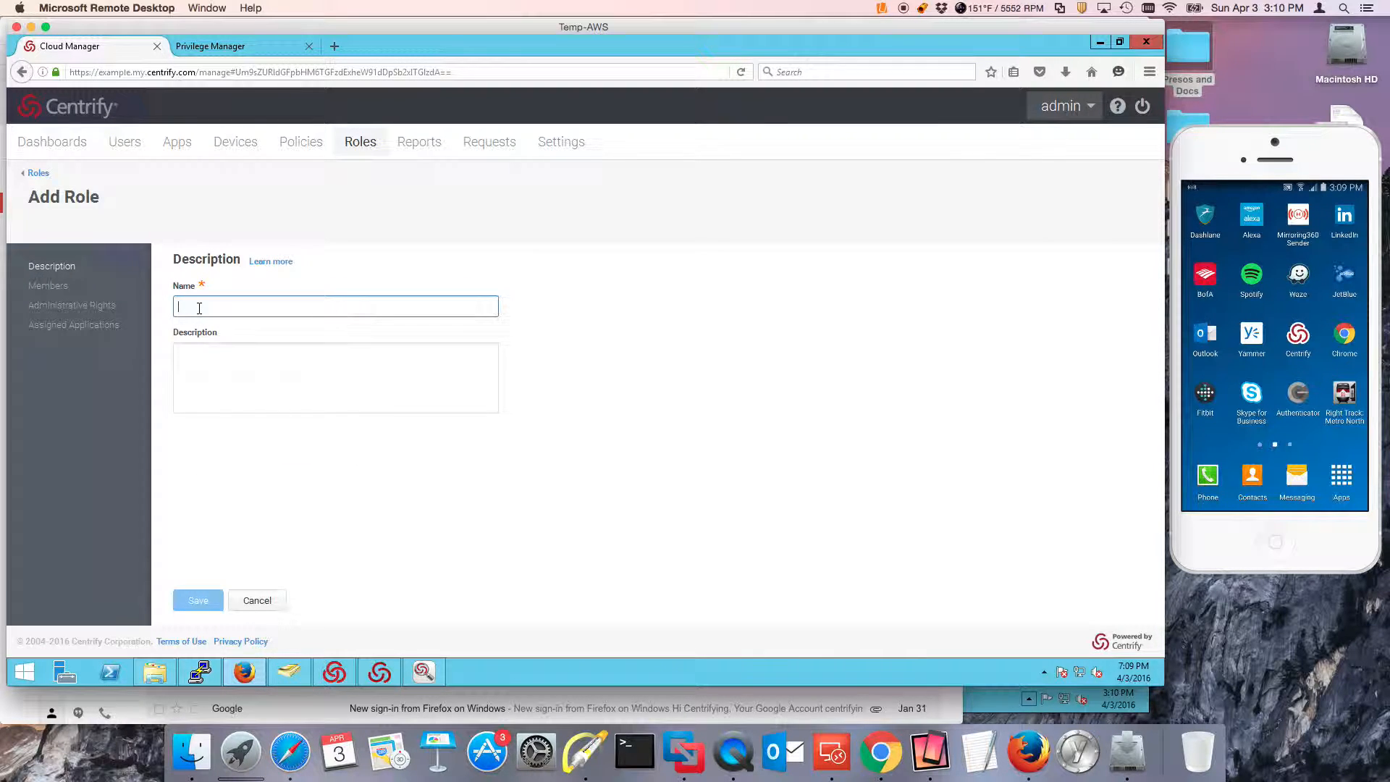
type("CPS Limited")
left_click(297, 337)
Step: Search for "AWS-CPS" and add the AWS-CPS-Limited Access group as a member of the role
left_click(48, 286)
left_click(201, 301)
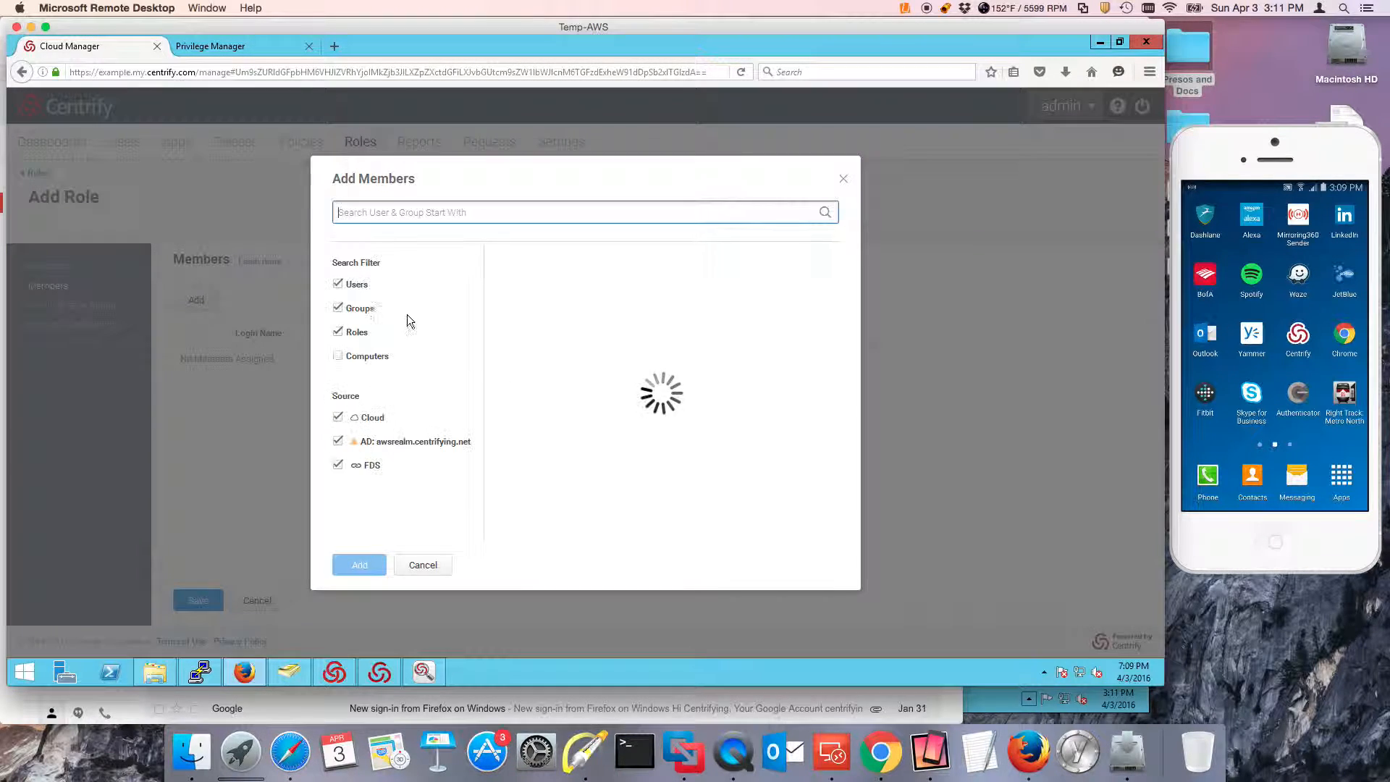
type("WA")
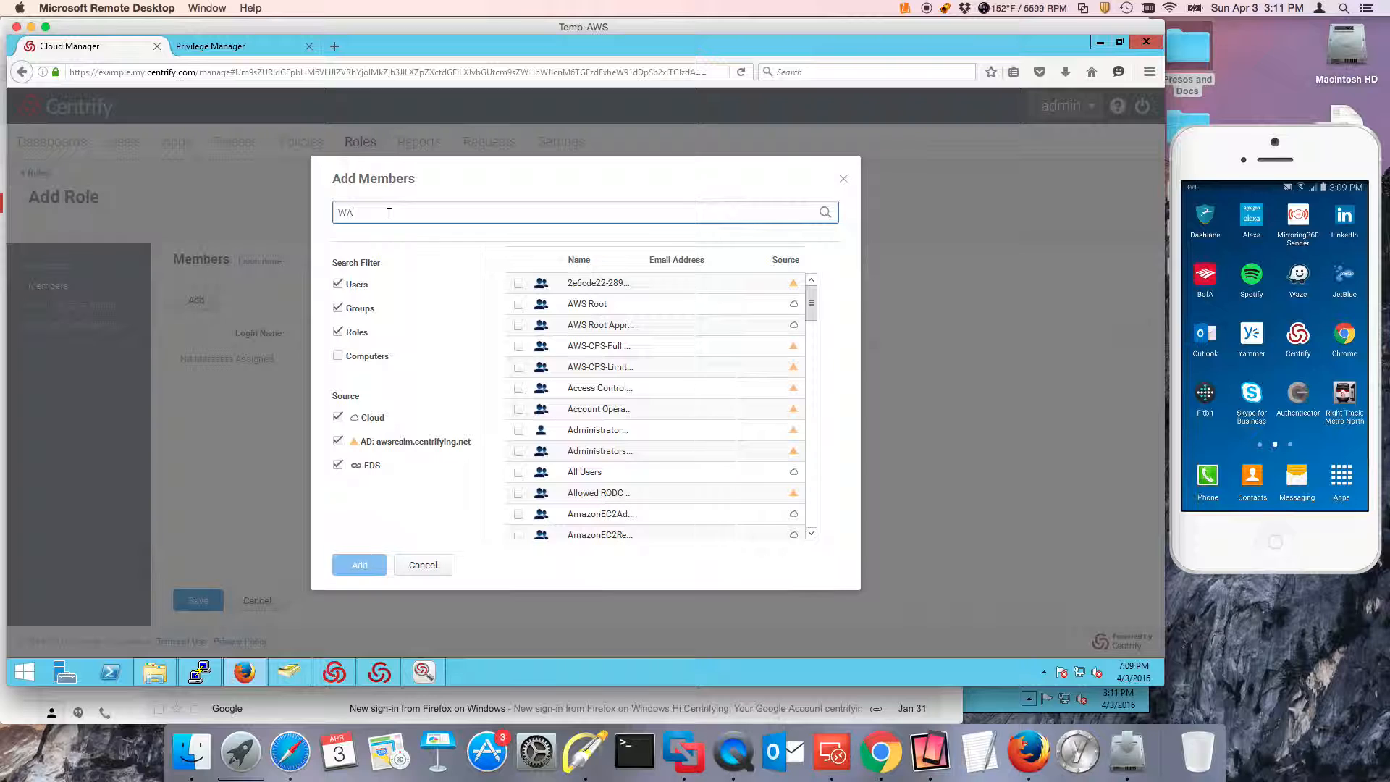
key("BackSpace")
key("BackSpace")
type("AWS")
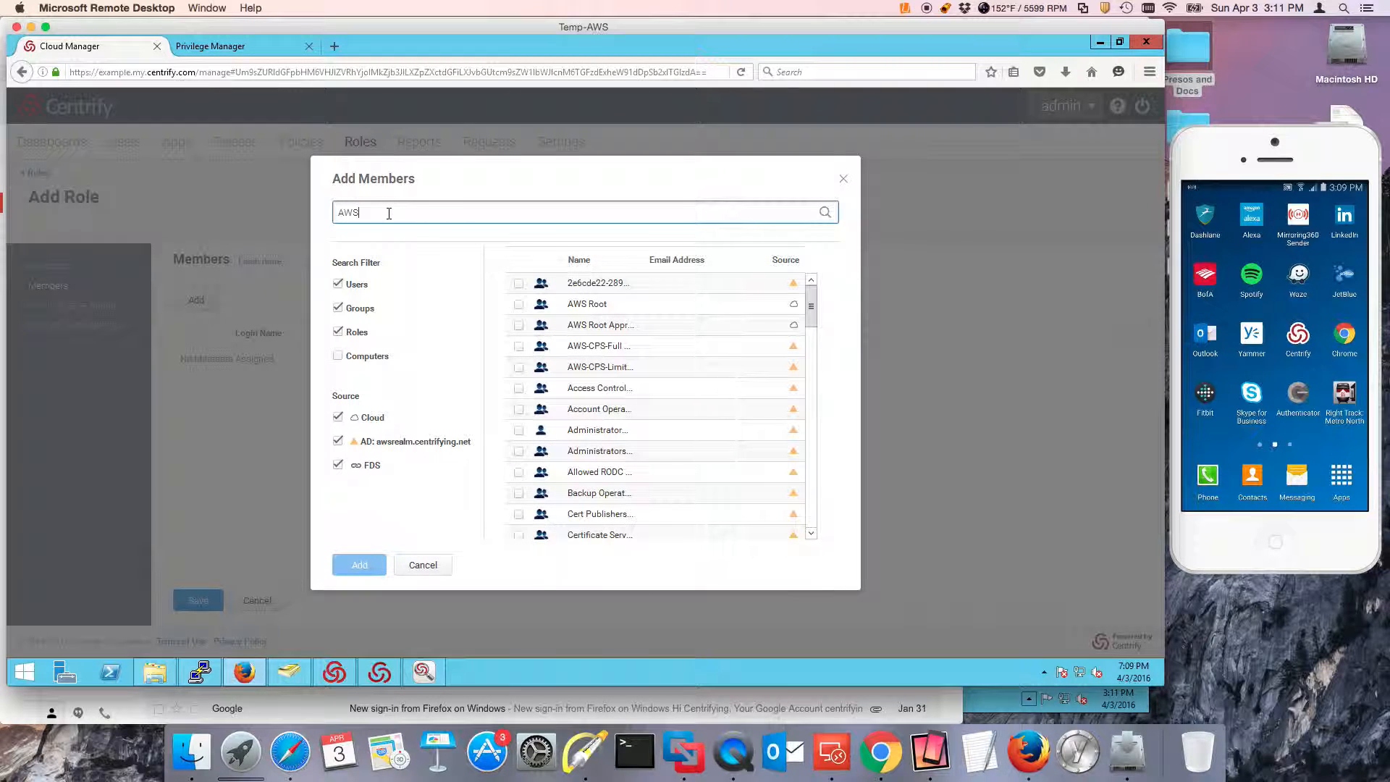
type("-CPS")
left_click(519, 304)
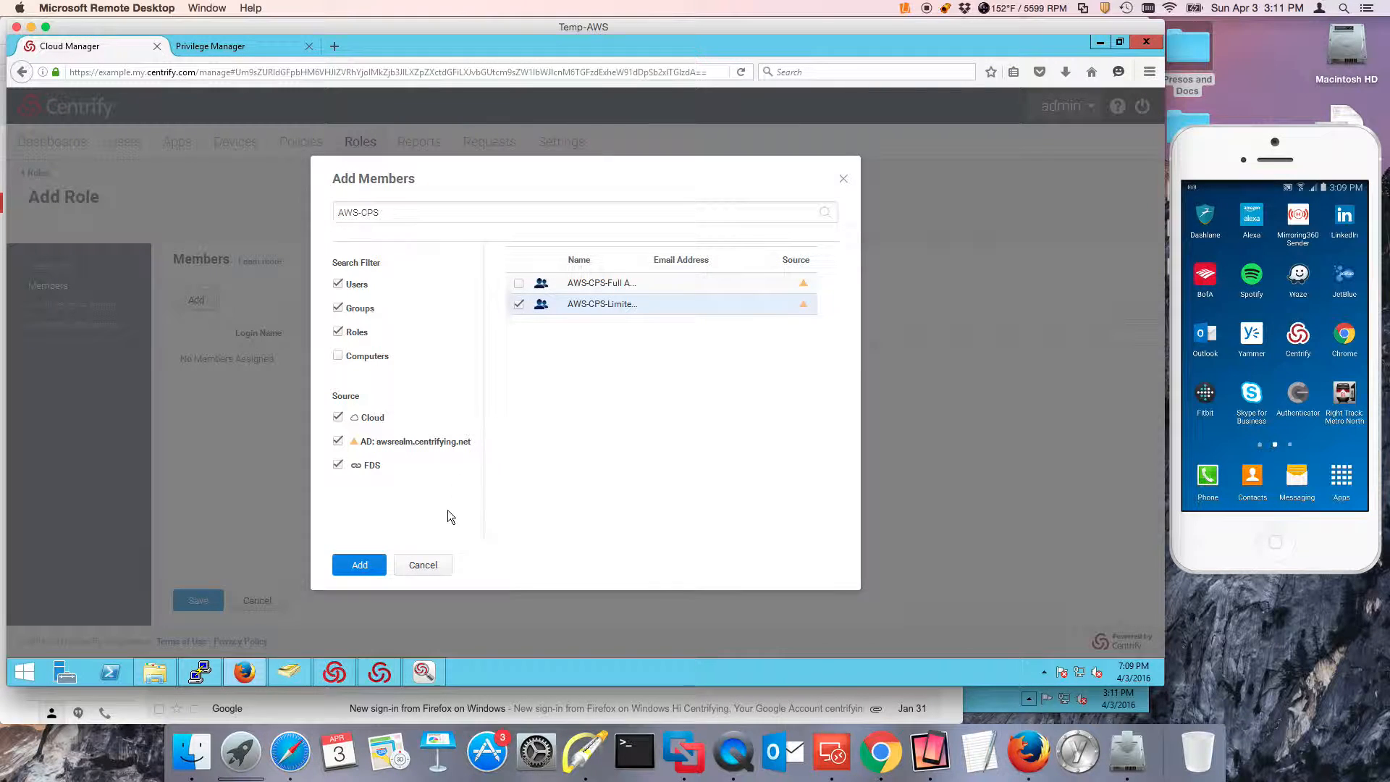
left_click(361, 563)
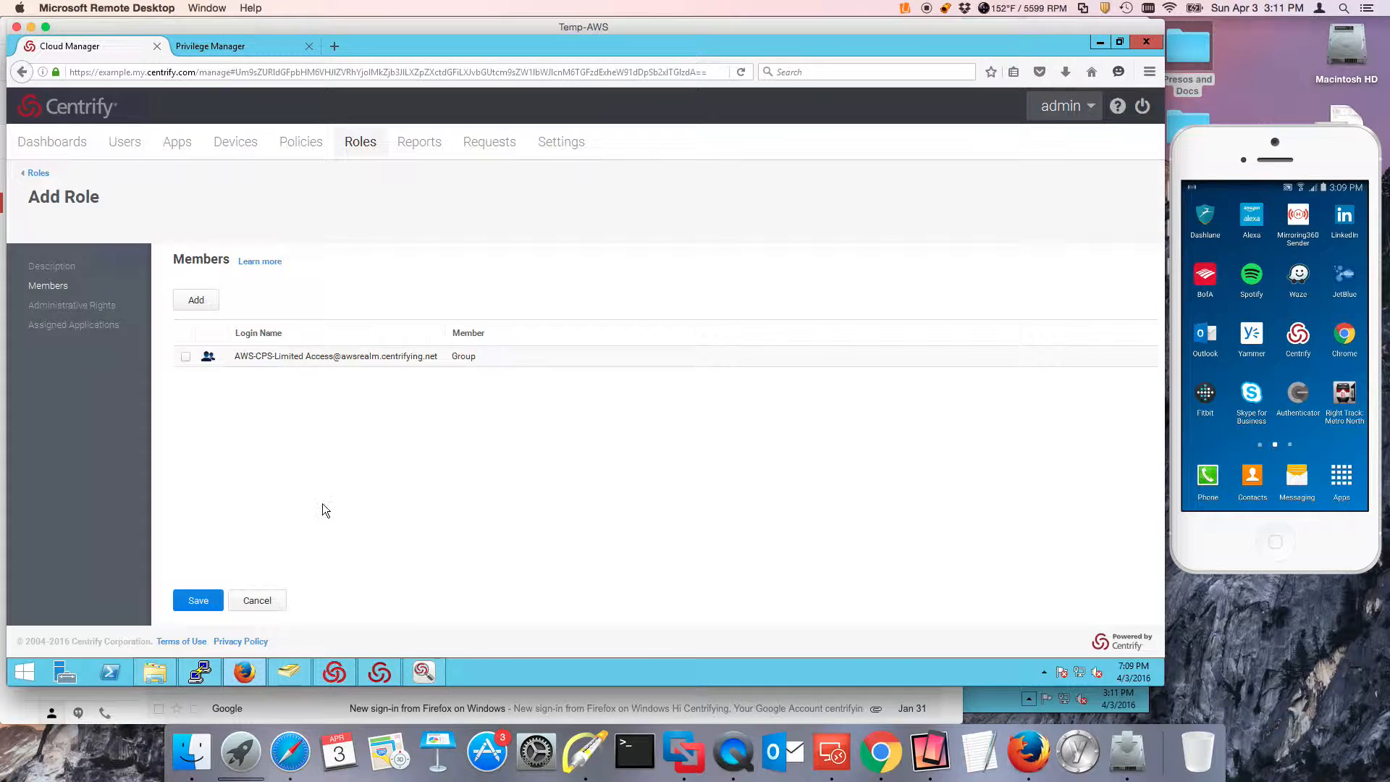
Step: Assign the Privilege Management (Limited) administrative right to the CPS Limited role and save it
left_click(80, 310)
left_click(198, 307)
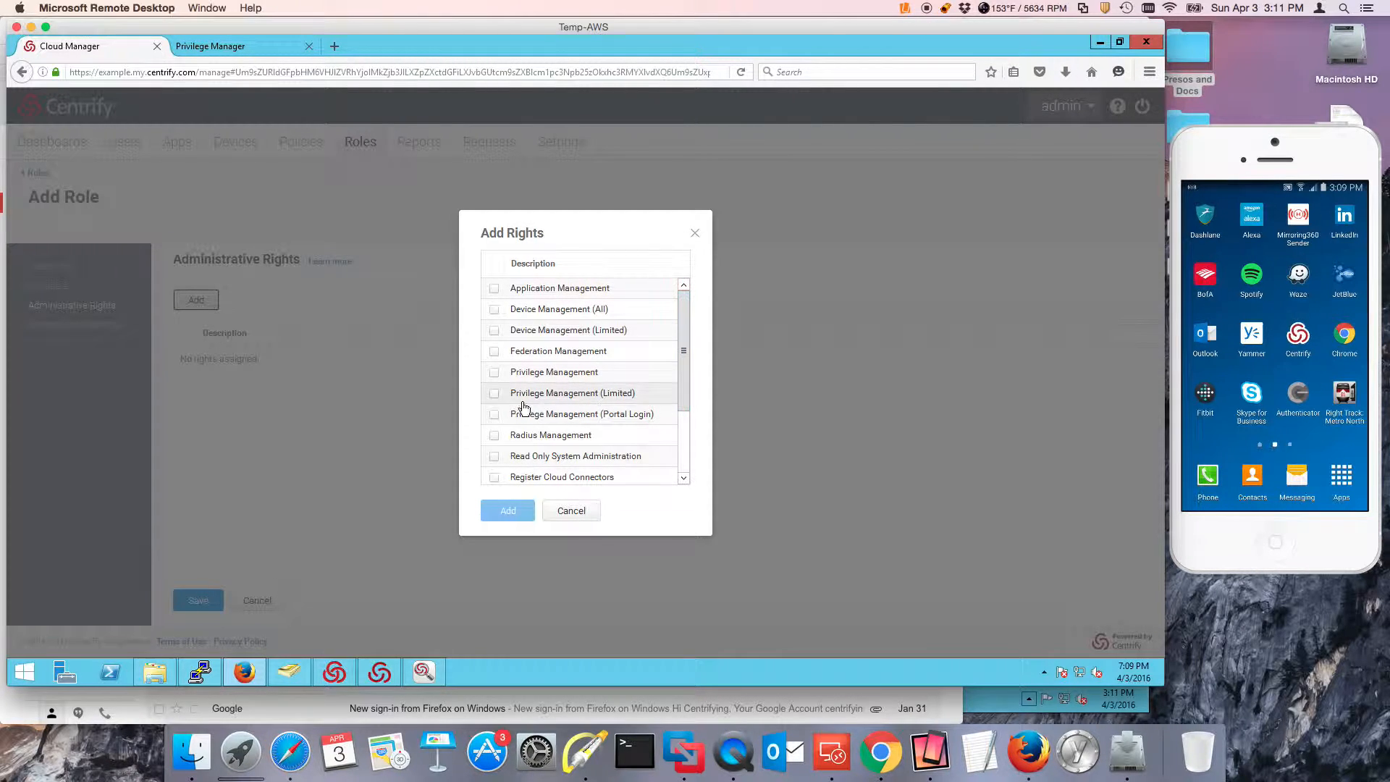
left_click(494, 394)
left_click(508, 512)
left_click(199, 600)
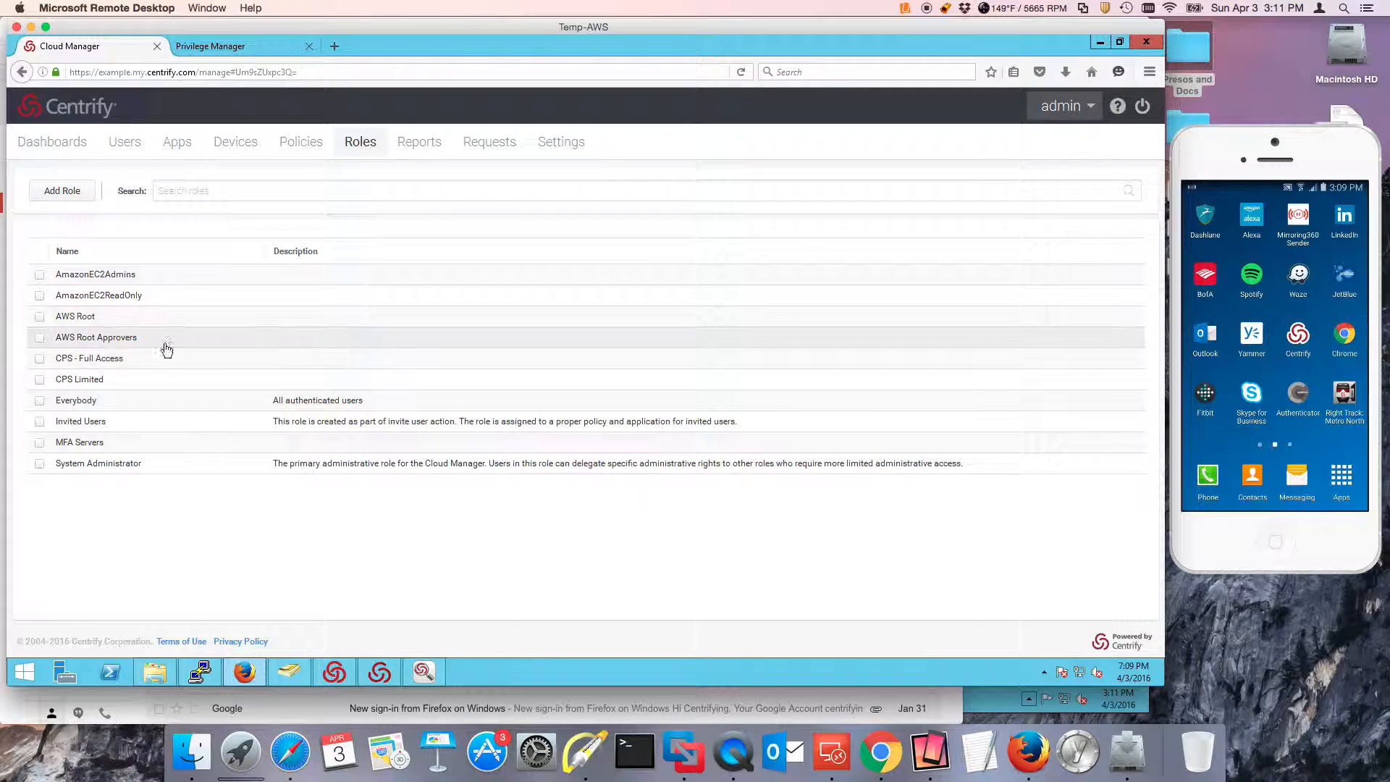
Step: Grant the CPS - Full Access and CPS Limited roles user access to the User Portal app and save
left_click(173, 150)
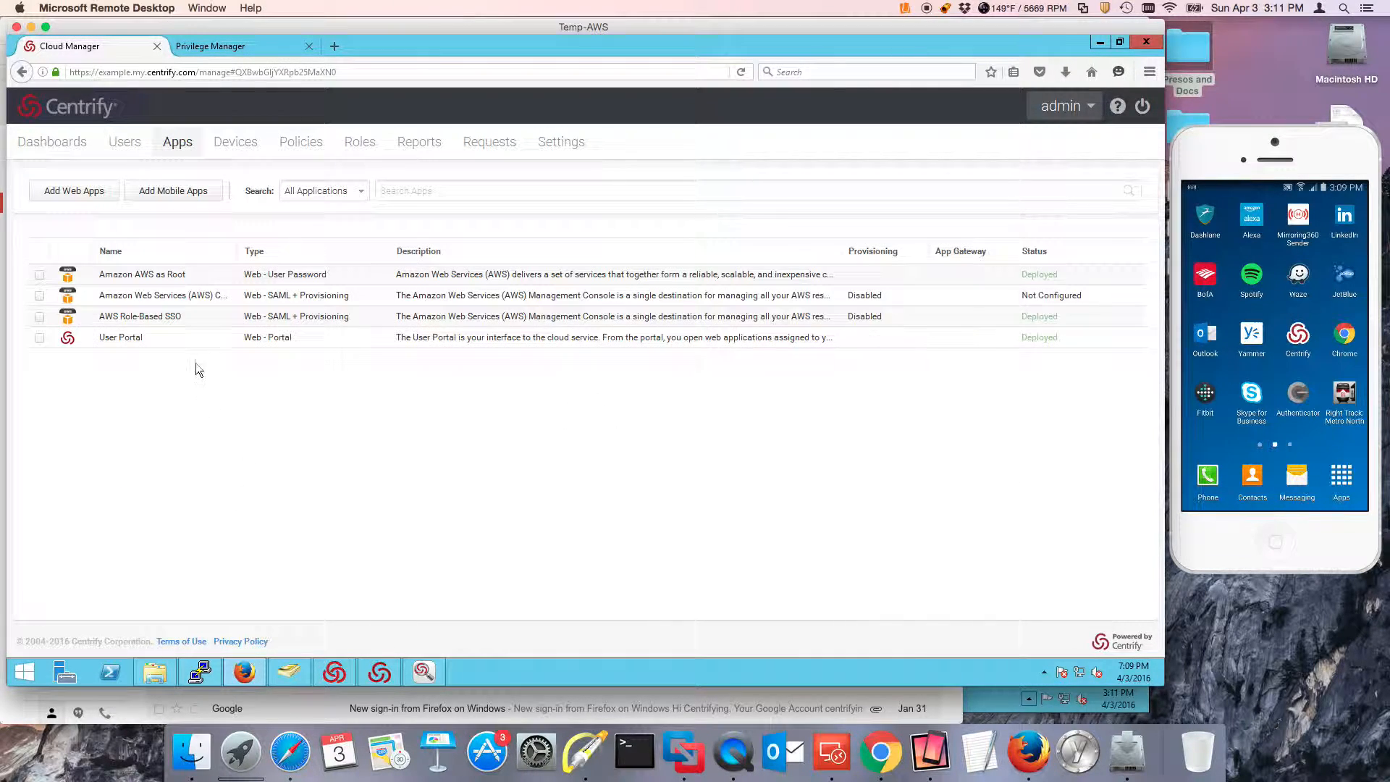
left_click(195, 337)
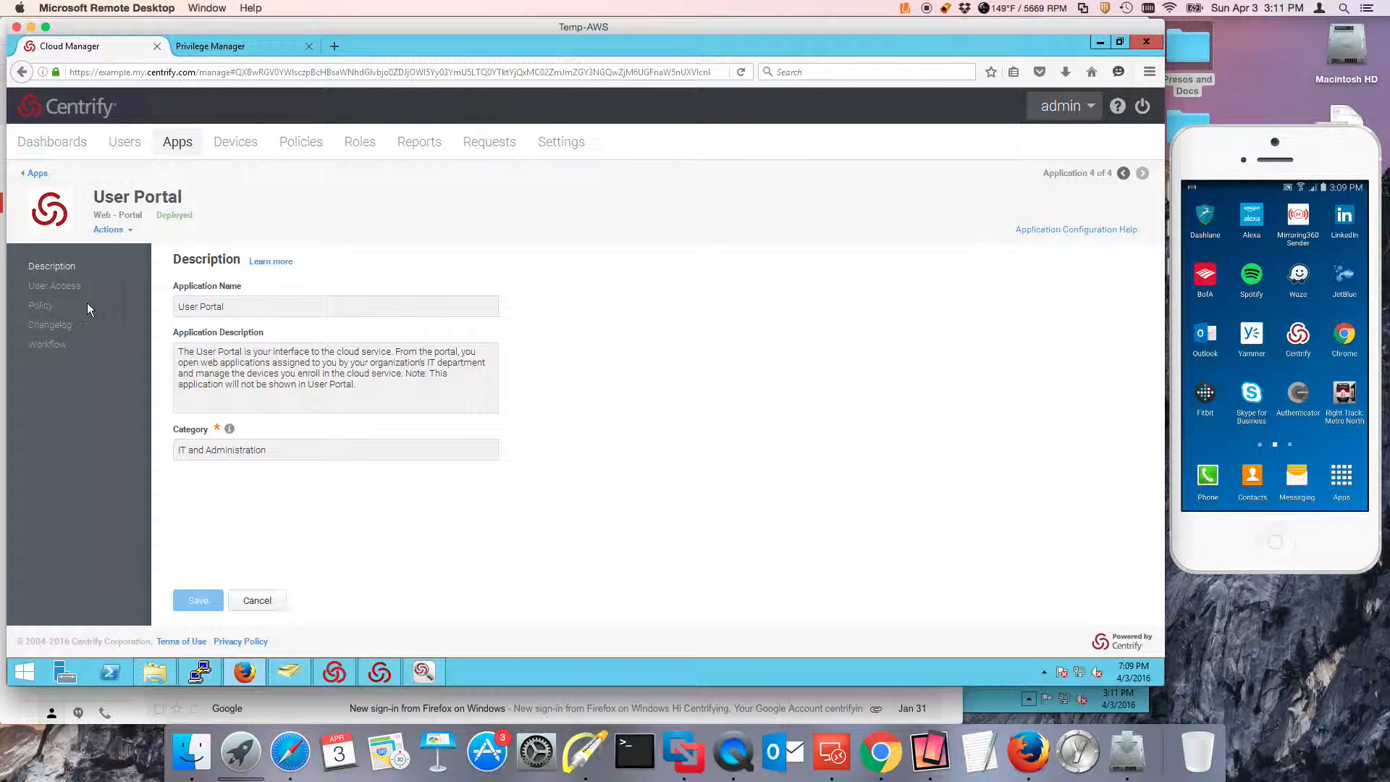
left_click(60, 288)
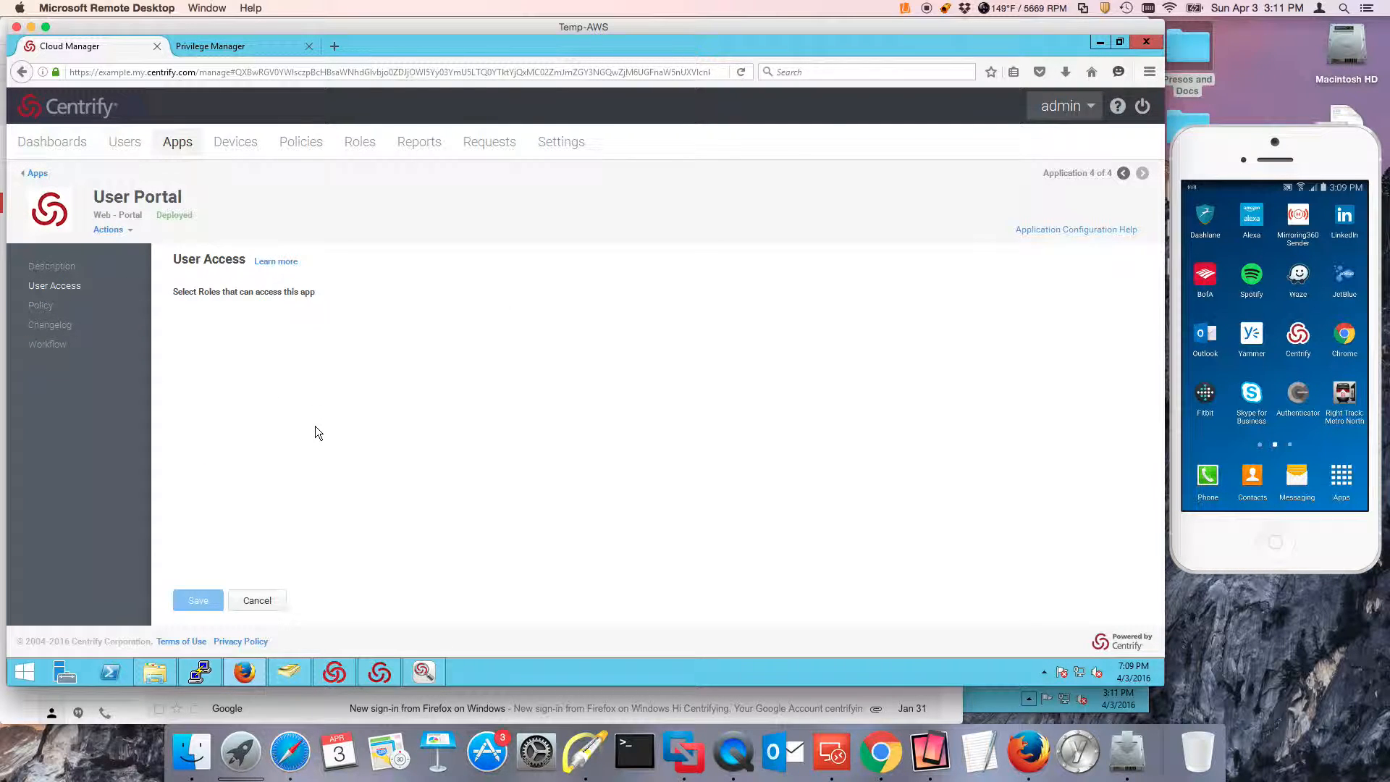
left_click(186, 400)
left_click(186, 381)
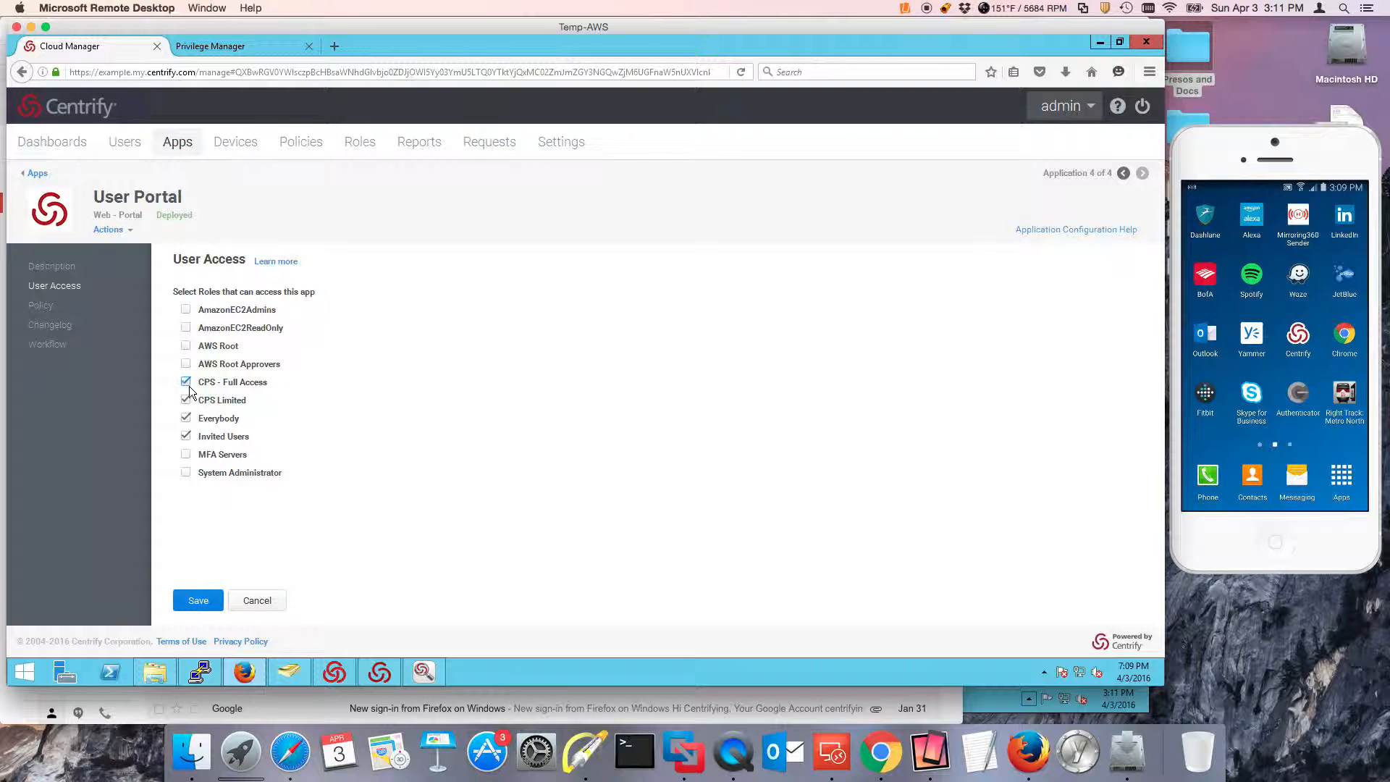
left_click(205, 606)
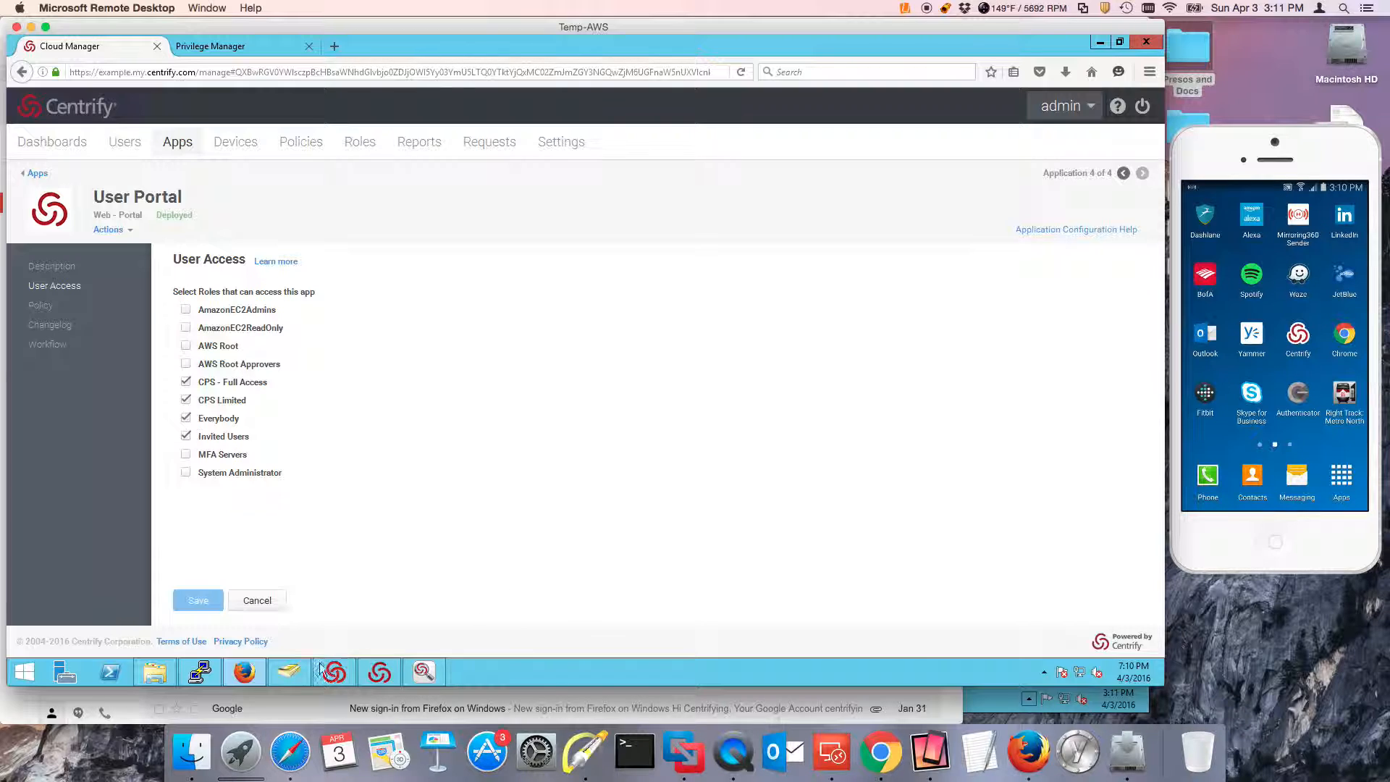
Step: Switch to Active Directory Users and Computers and add the second Staff user as a member of the AWS-CPS-Full Access group
left_click(289, 672)
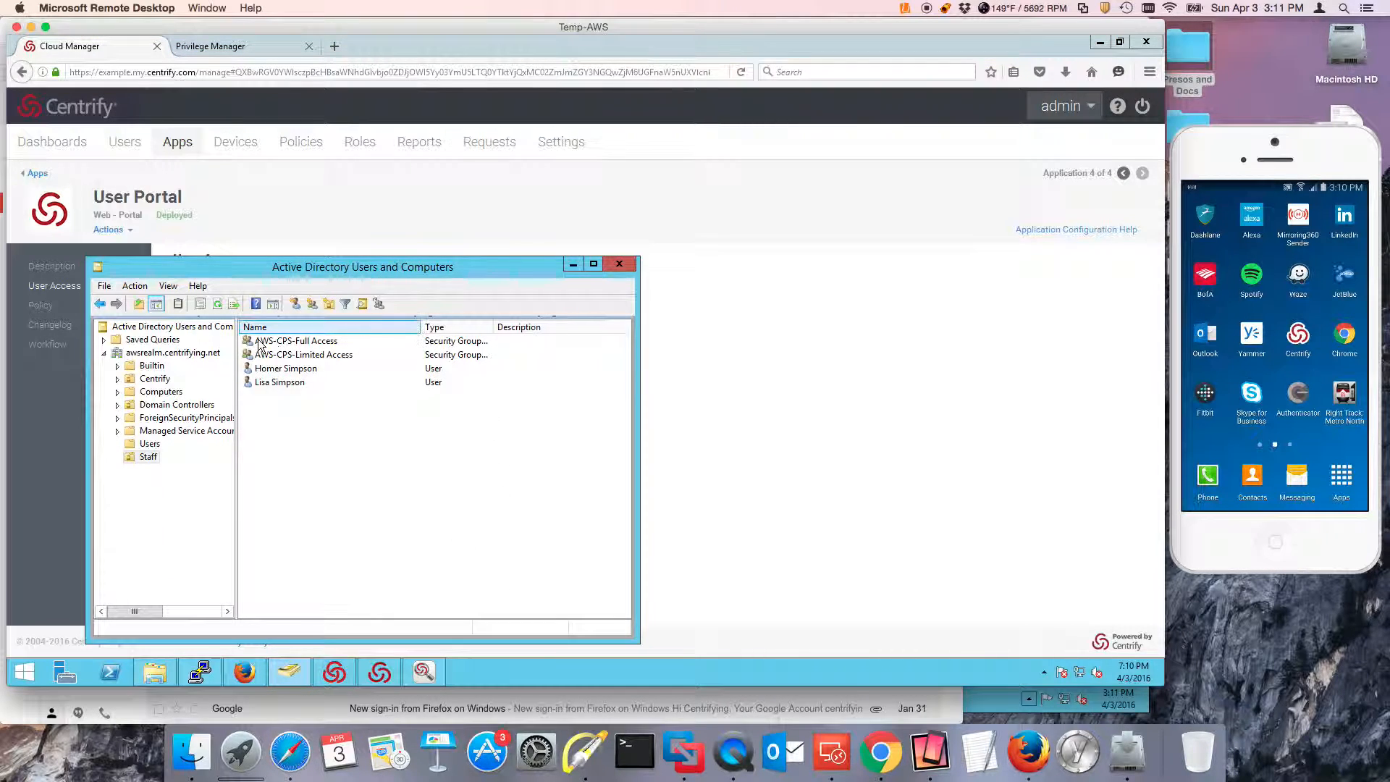
double_click(312, 341)
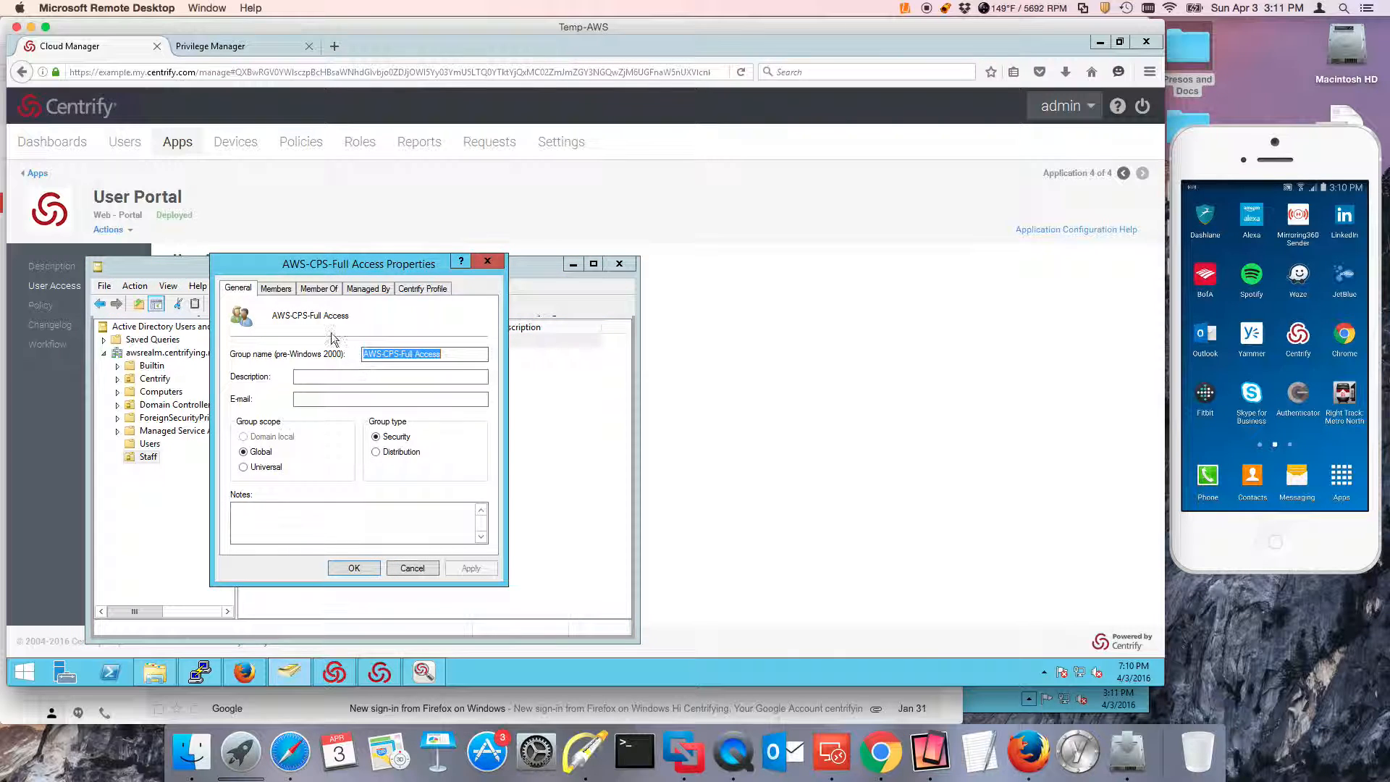
left_click(281, 290)
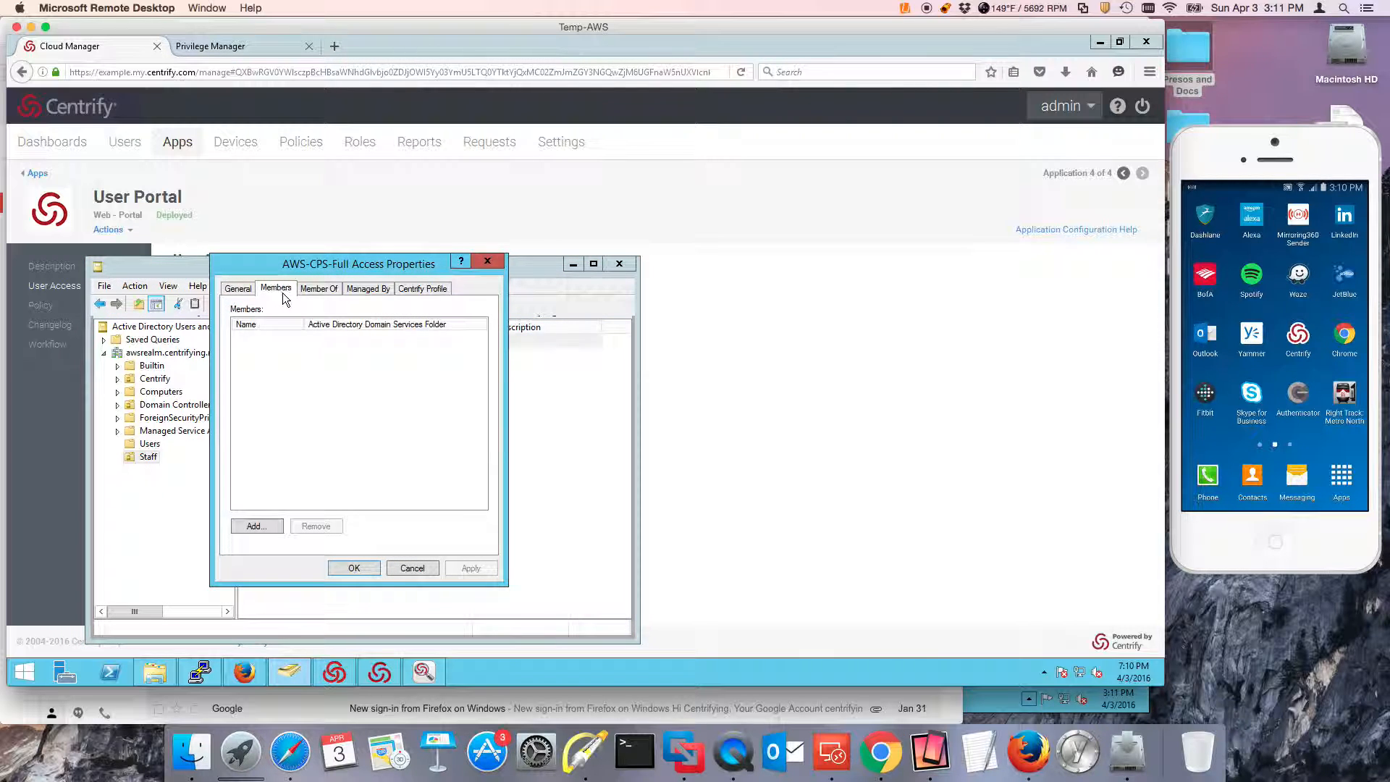
left_click(257, 526)
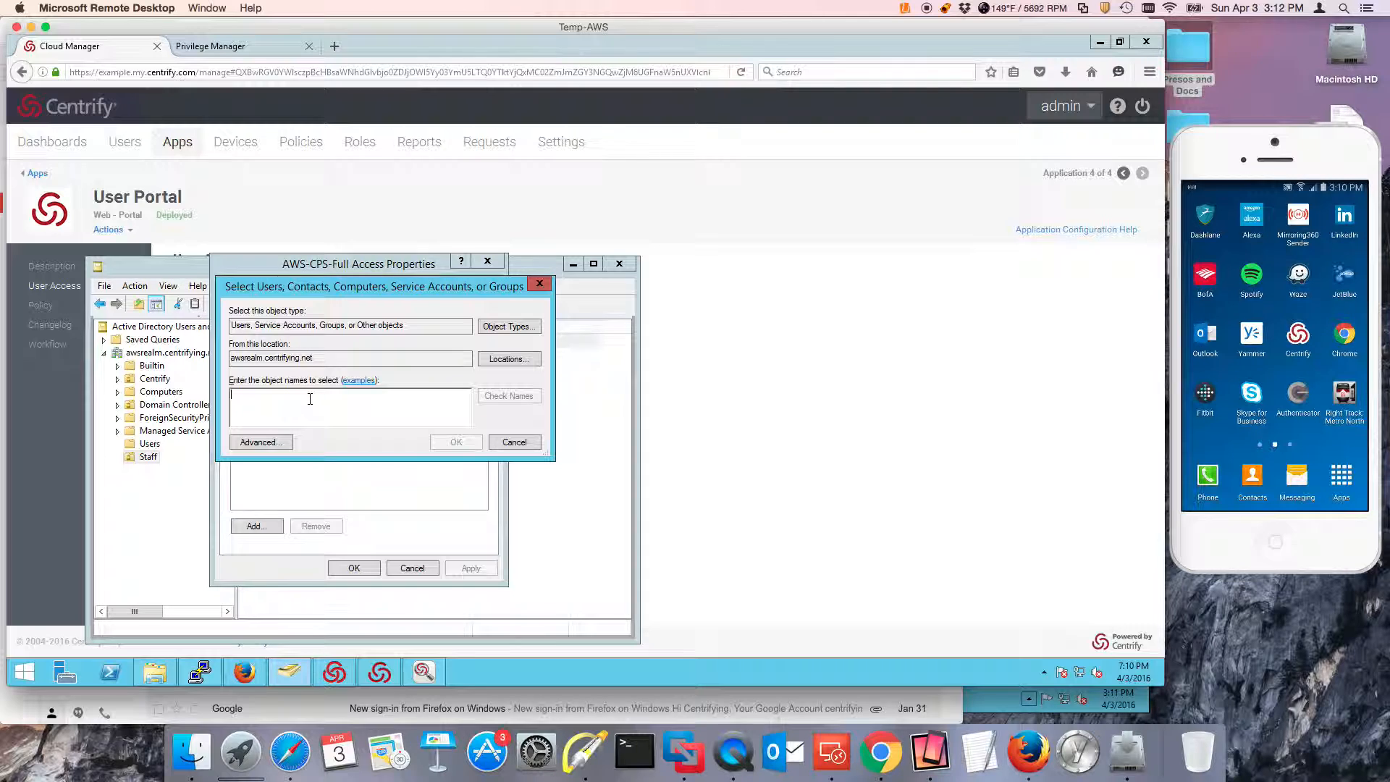
type("lisa")
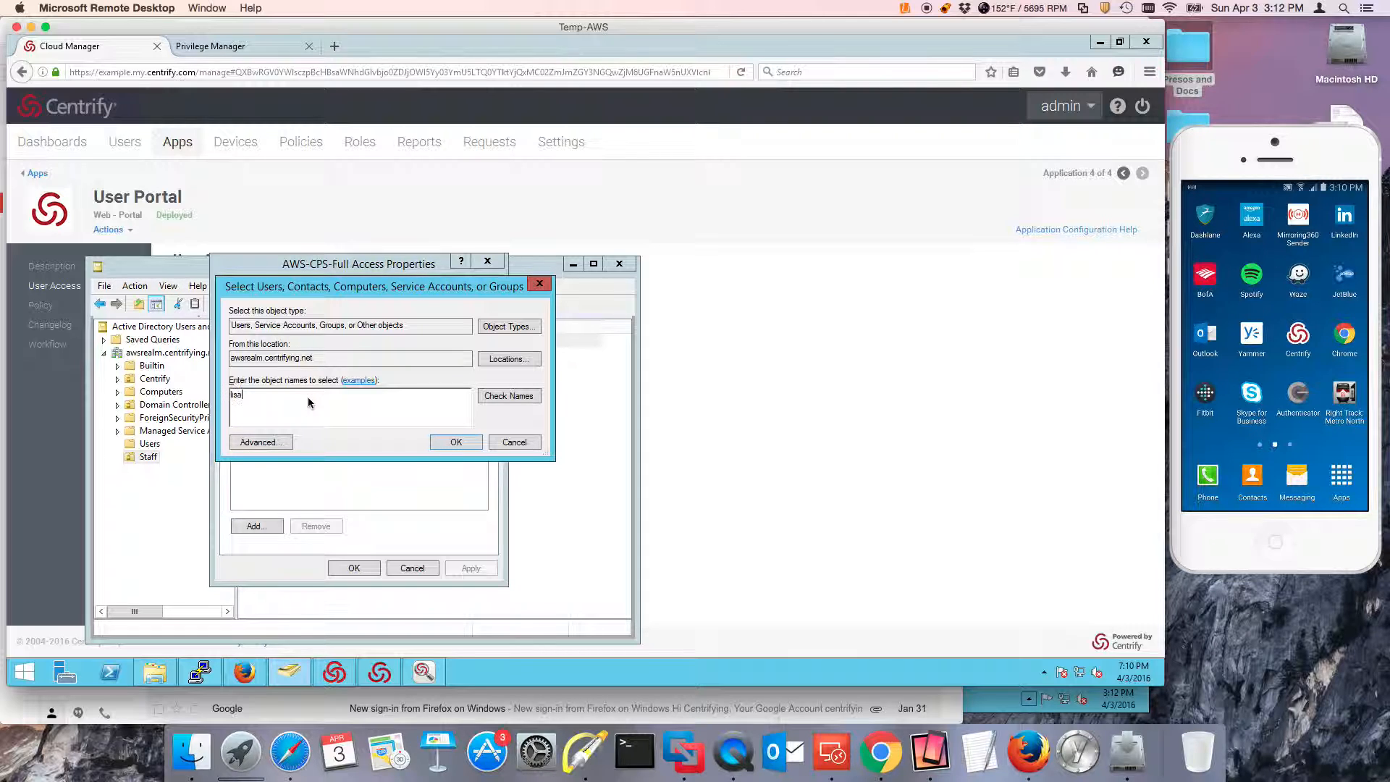
left_click(493, 397)
left_click(457, 442)
left_click(354, 568)
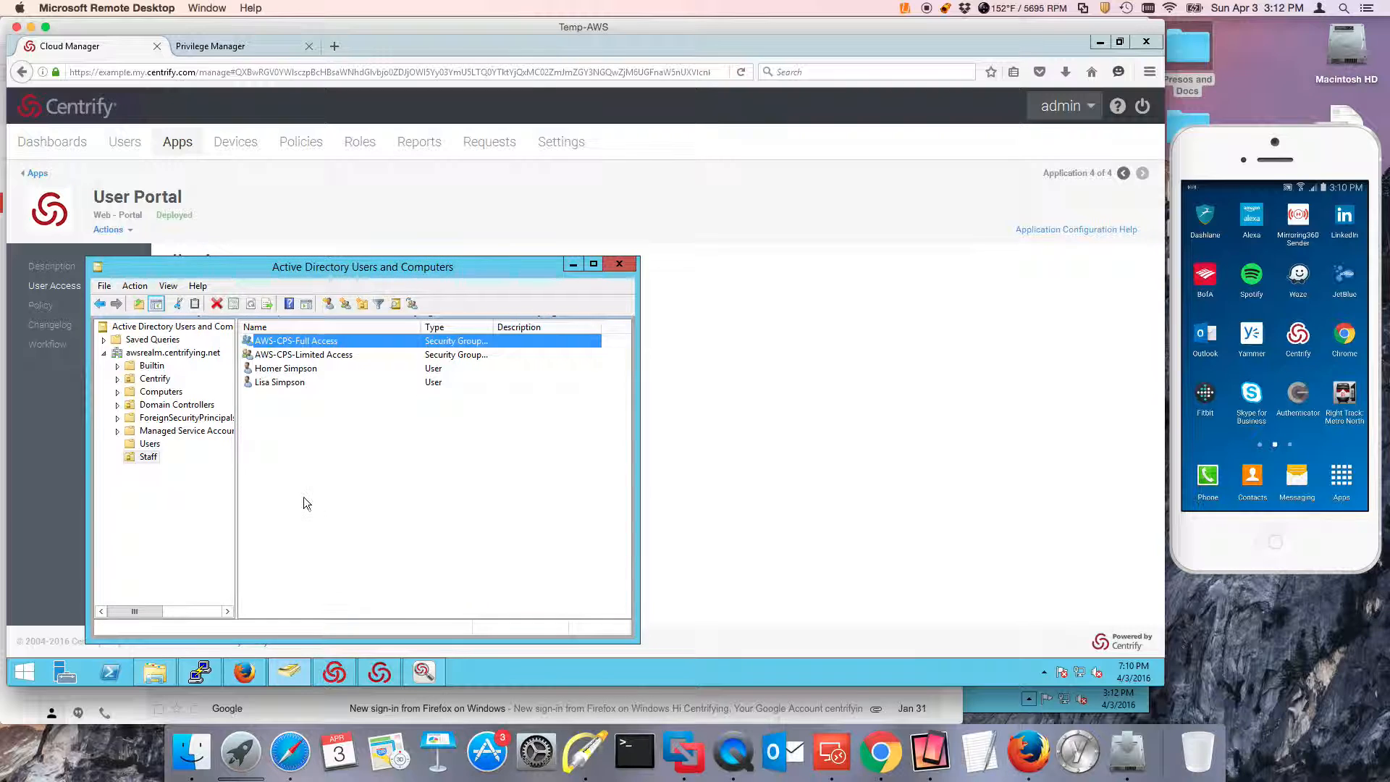
Step: Start adding a new member to the AWS-CPS-Limited Access group
double_click(302, 354)
left_click(278, 287)
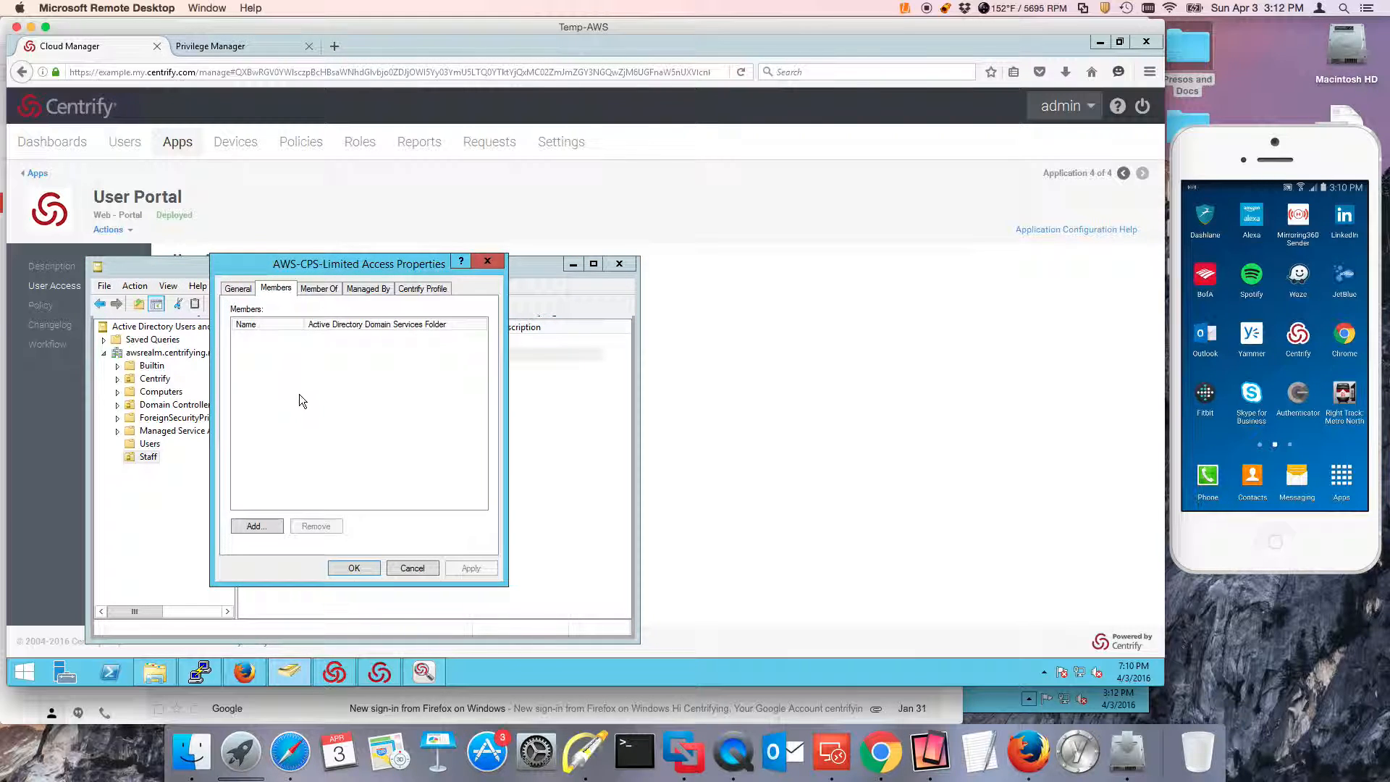
left_click(268, 524)
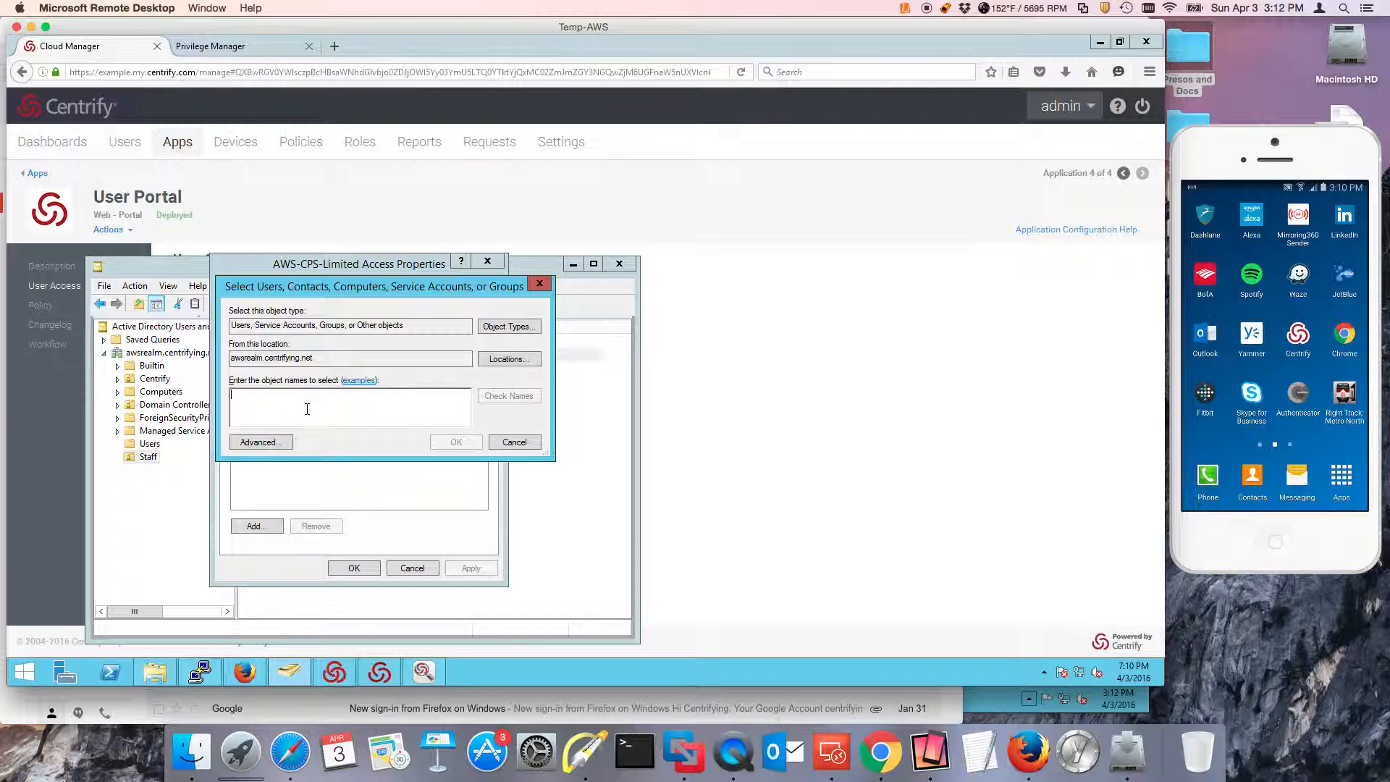
type("limited")
key("BackSpace")
key("BackSpace")
key("BackSpace")
key("BackSpace")
key("BackSpace")
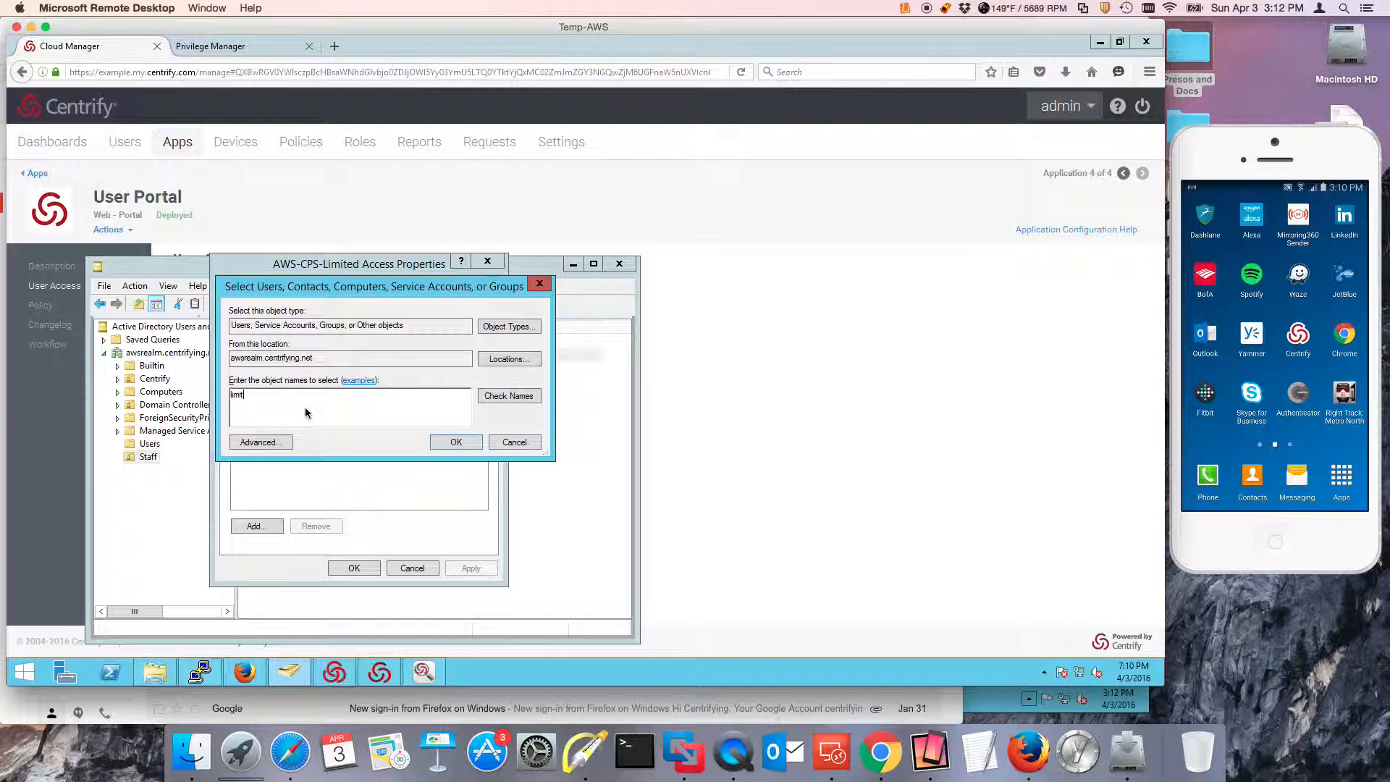
key("BackSpace")
key("BackSpace")
Step: Look up the first Staff user by first name, add that user to the group and confirm the membership
type("homer")
left_click(499, 399)
left_click(457, 442)
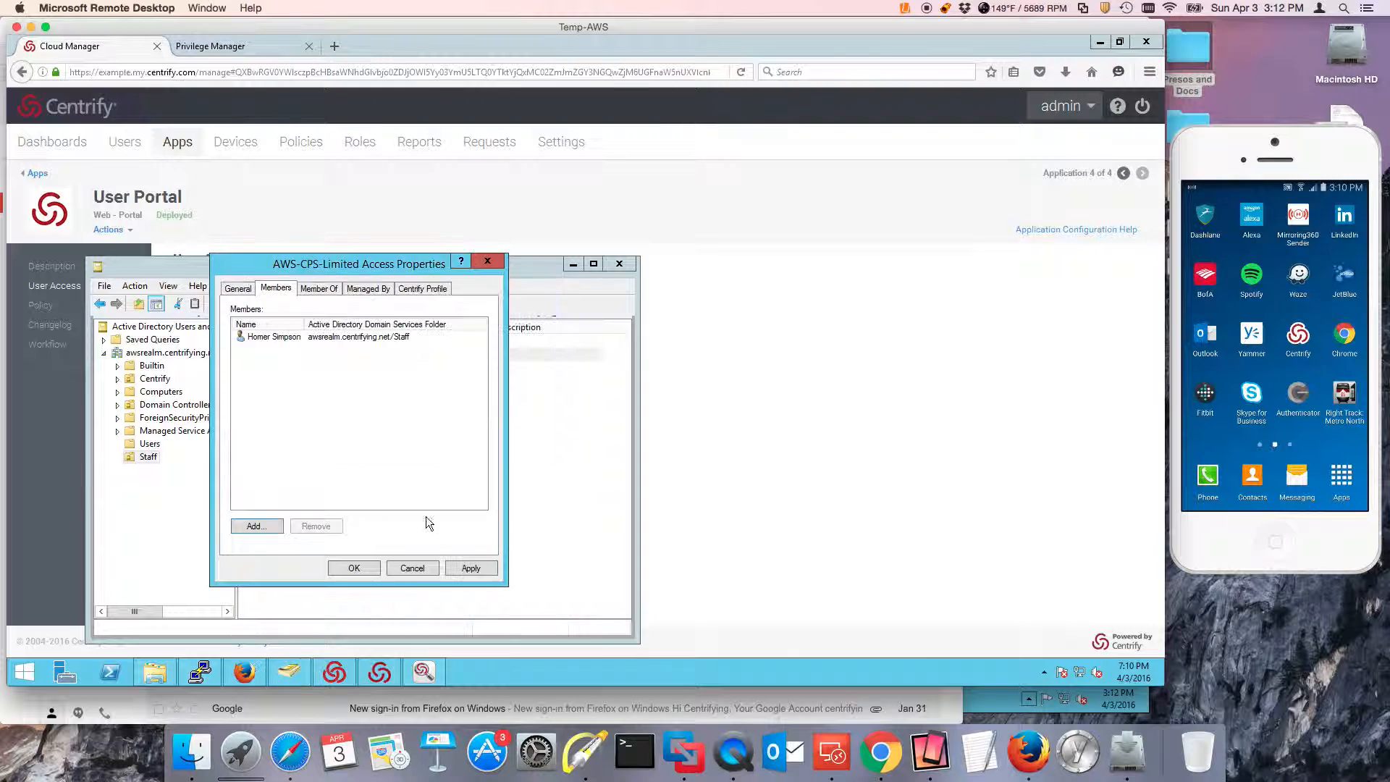
left_click(356, 568)
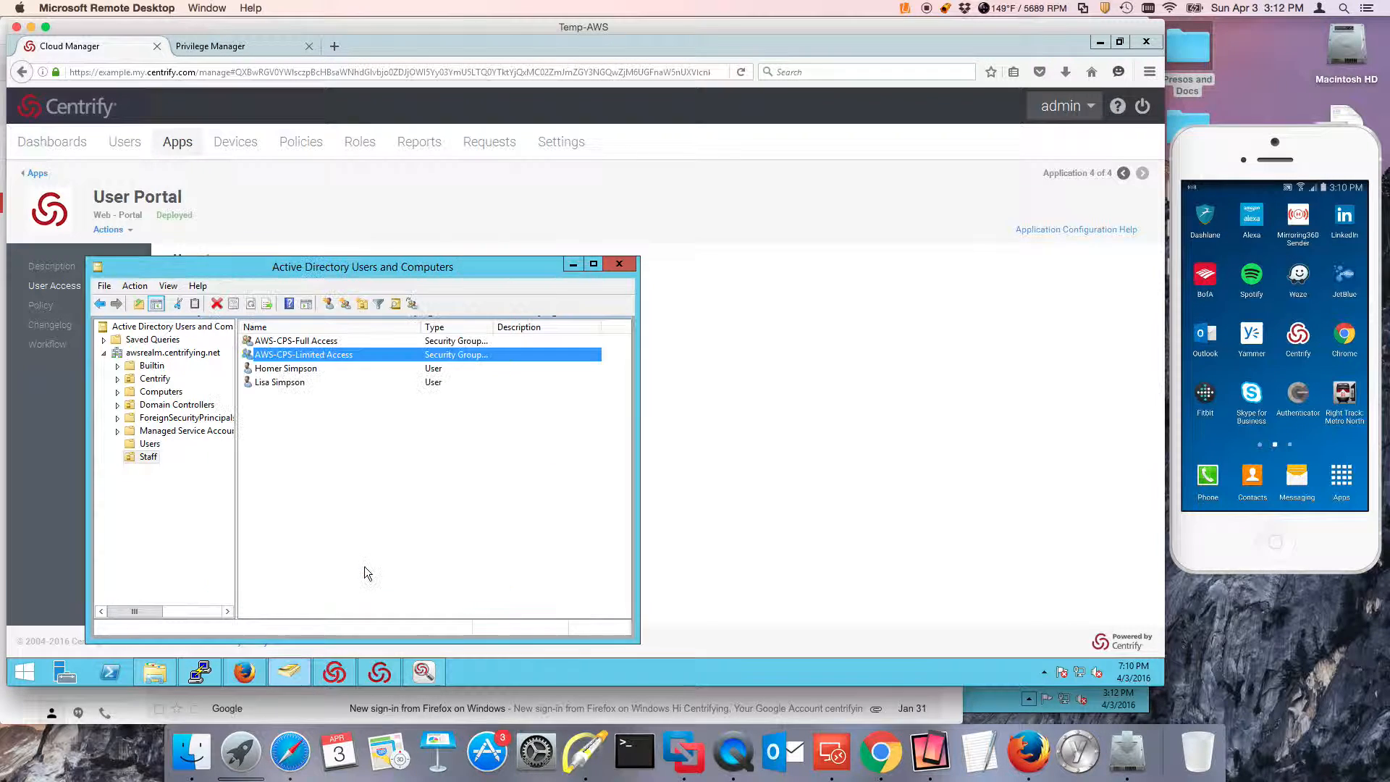
Step: Check the e-mail address in the second Staff user's properties and close Active Directory Users and Computers
double_click(303, 384)
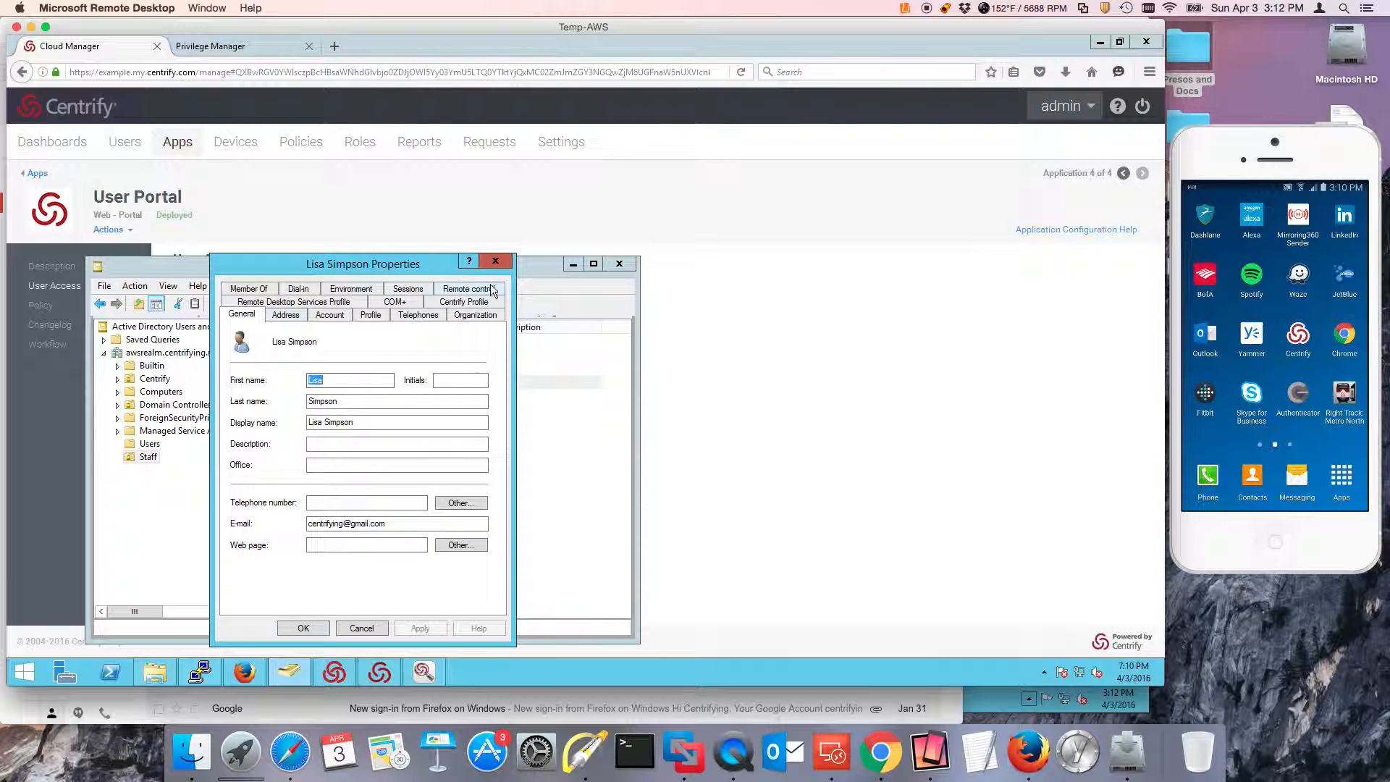
left_click_drag(402, 524, 269, 523)
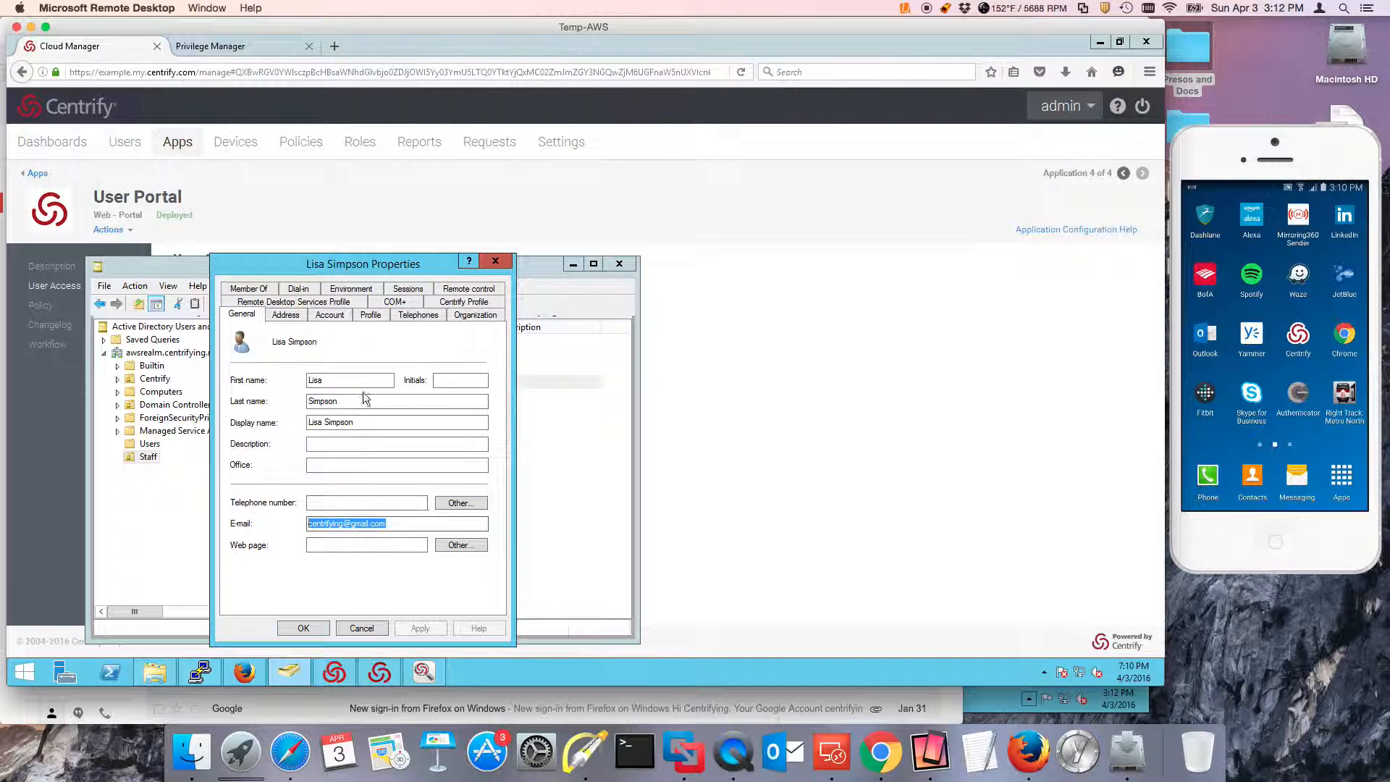
left_click(496, 261)
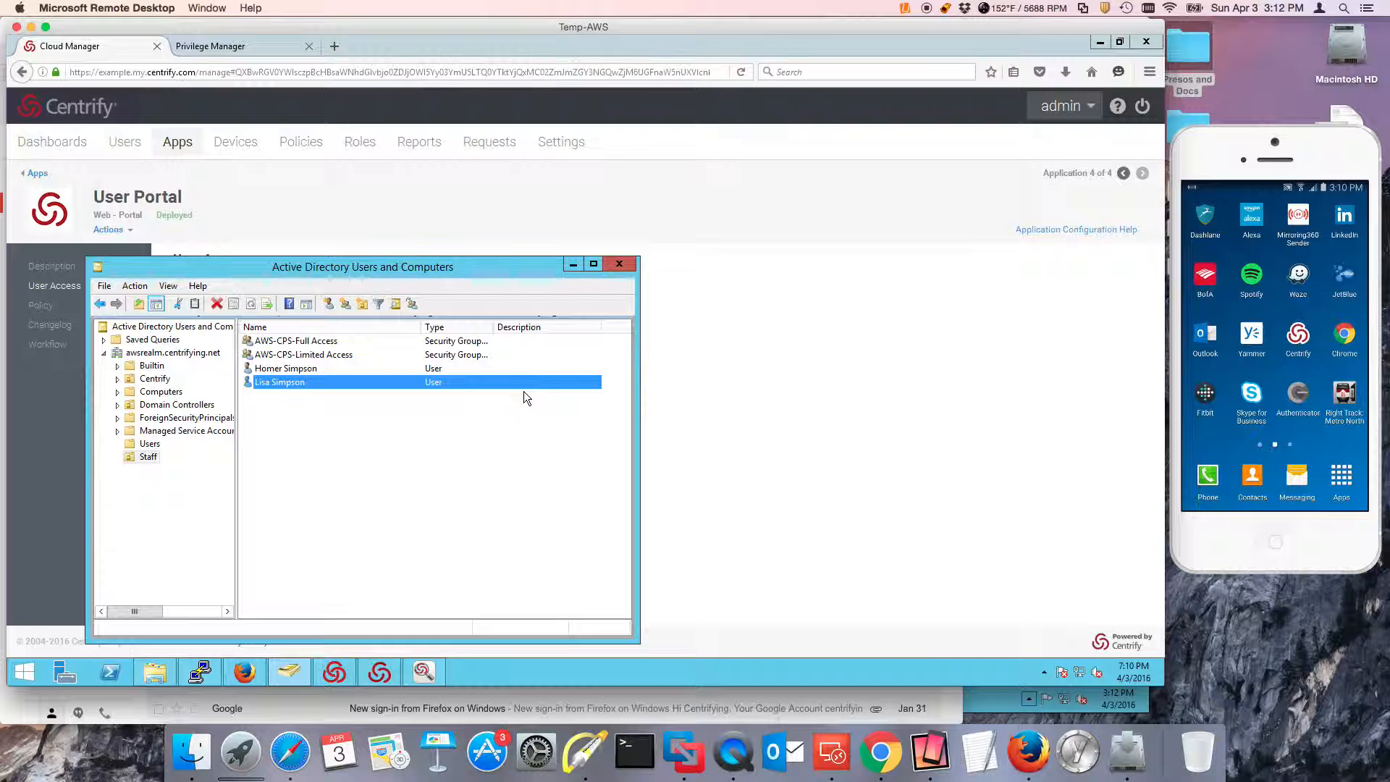
left_click(619, 263)
Step: Open the Default Policy and examine its Login Authentication settings under User Security Policies
left_click(319, 155)
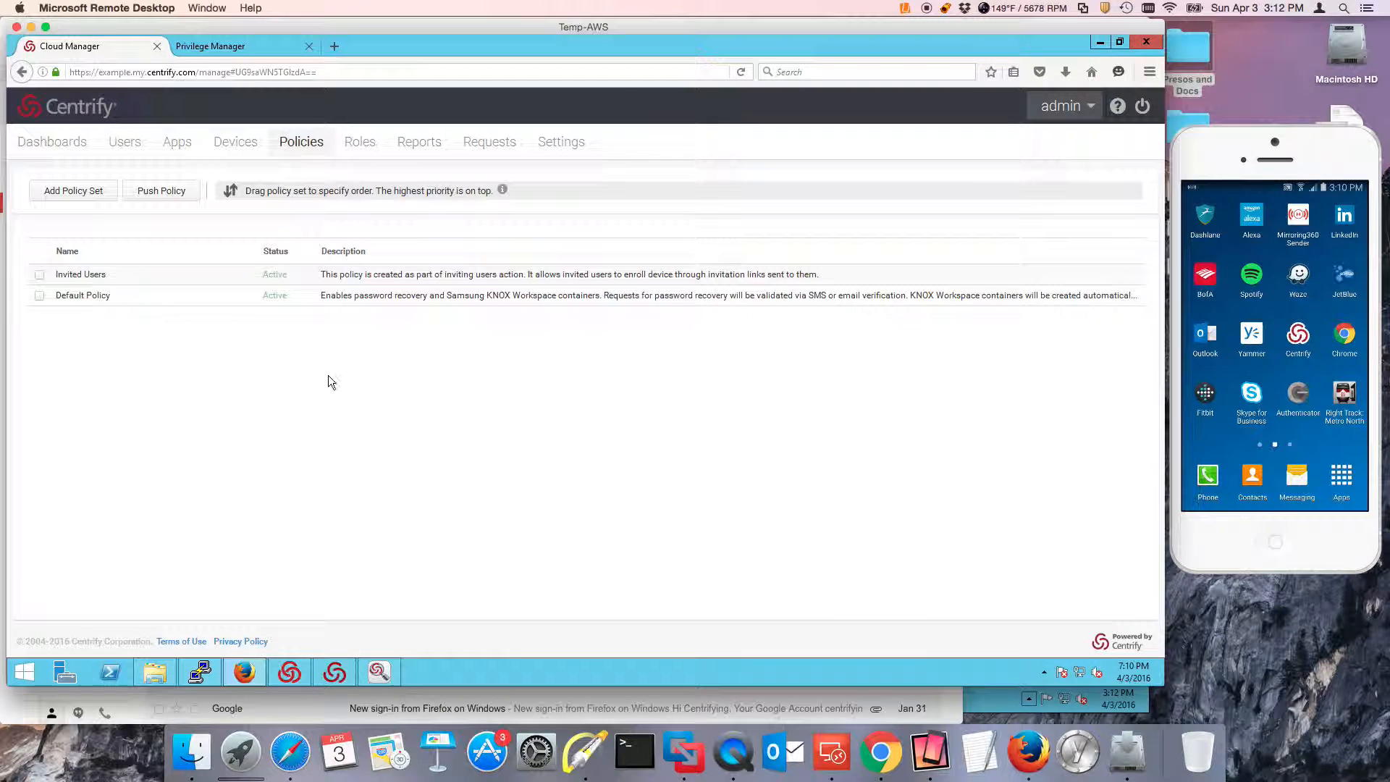
left_click(260, 297)
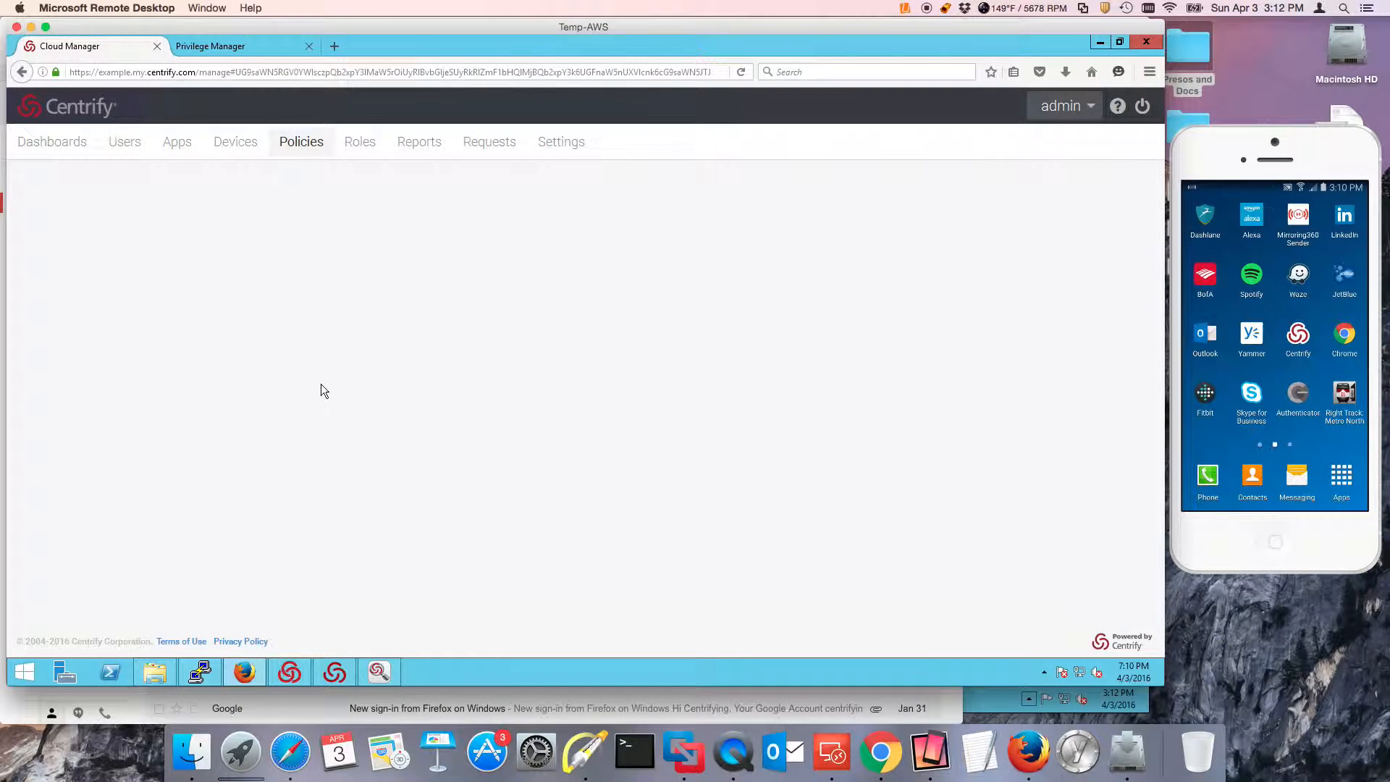
left_click(92, 338)
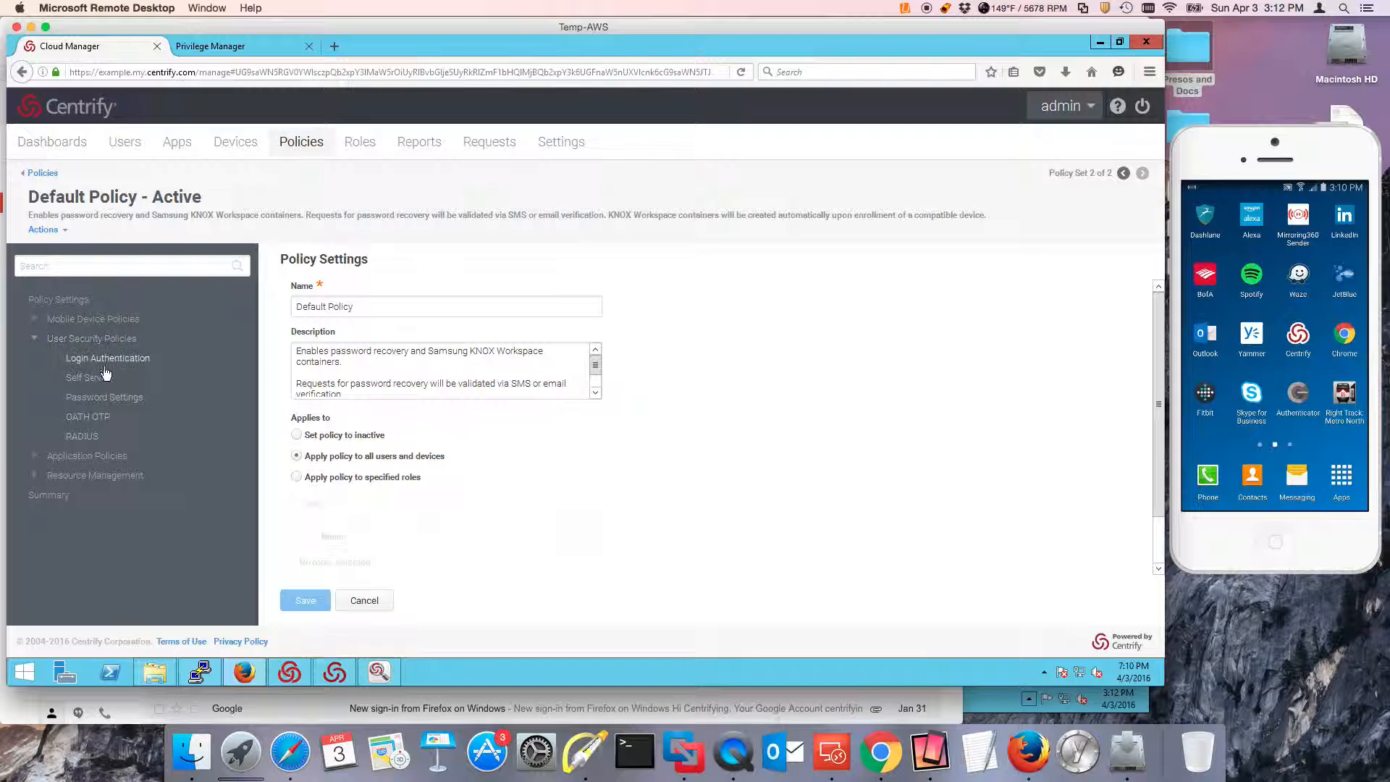
left_click(109, 359)
left_click(585, 750)
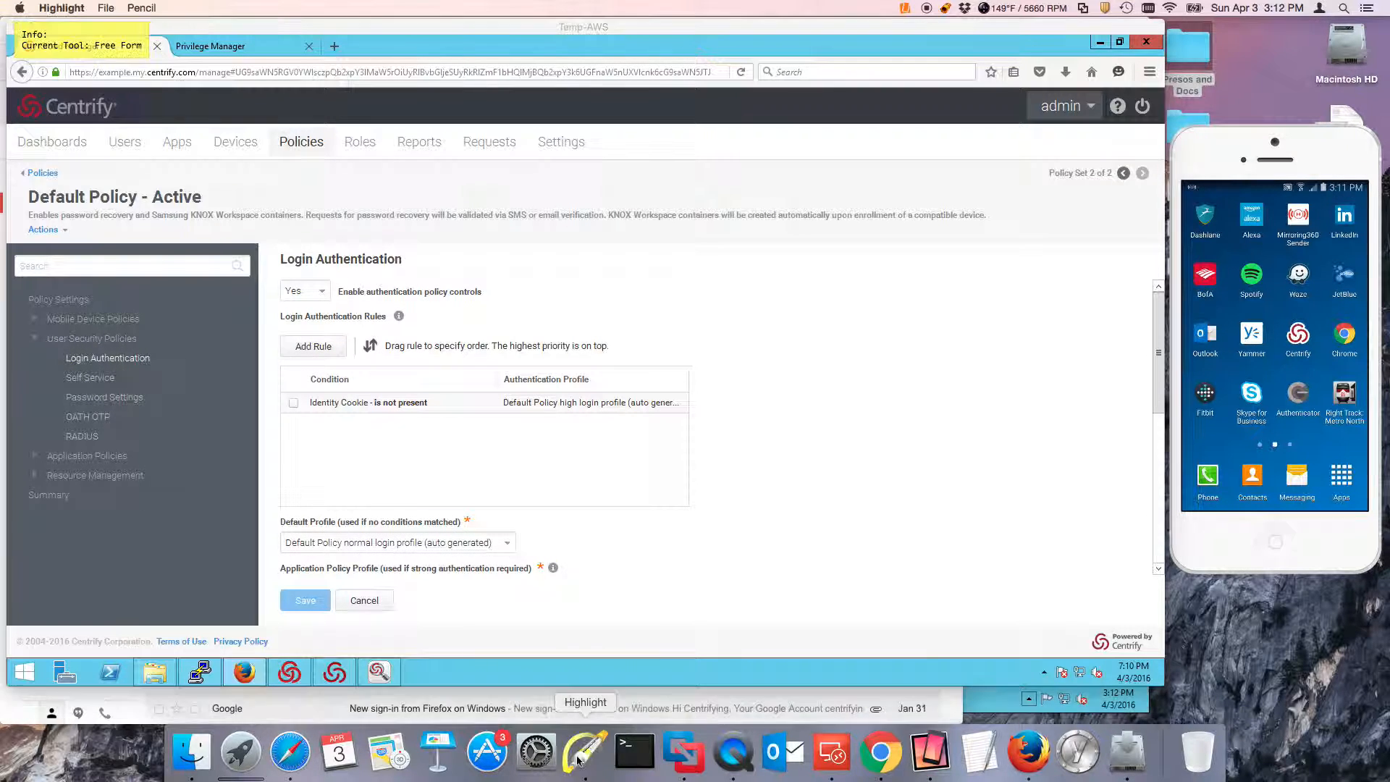
key("a")
mouse_move(522, 318)
left_mouse_down()
mouse_move(437, 357)
mouse_move(413, 379)
mouse_move(443, 389)
mouse_move(429, 388)
left_mouse_up()
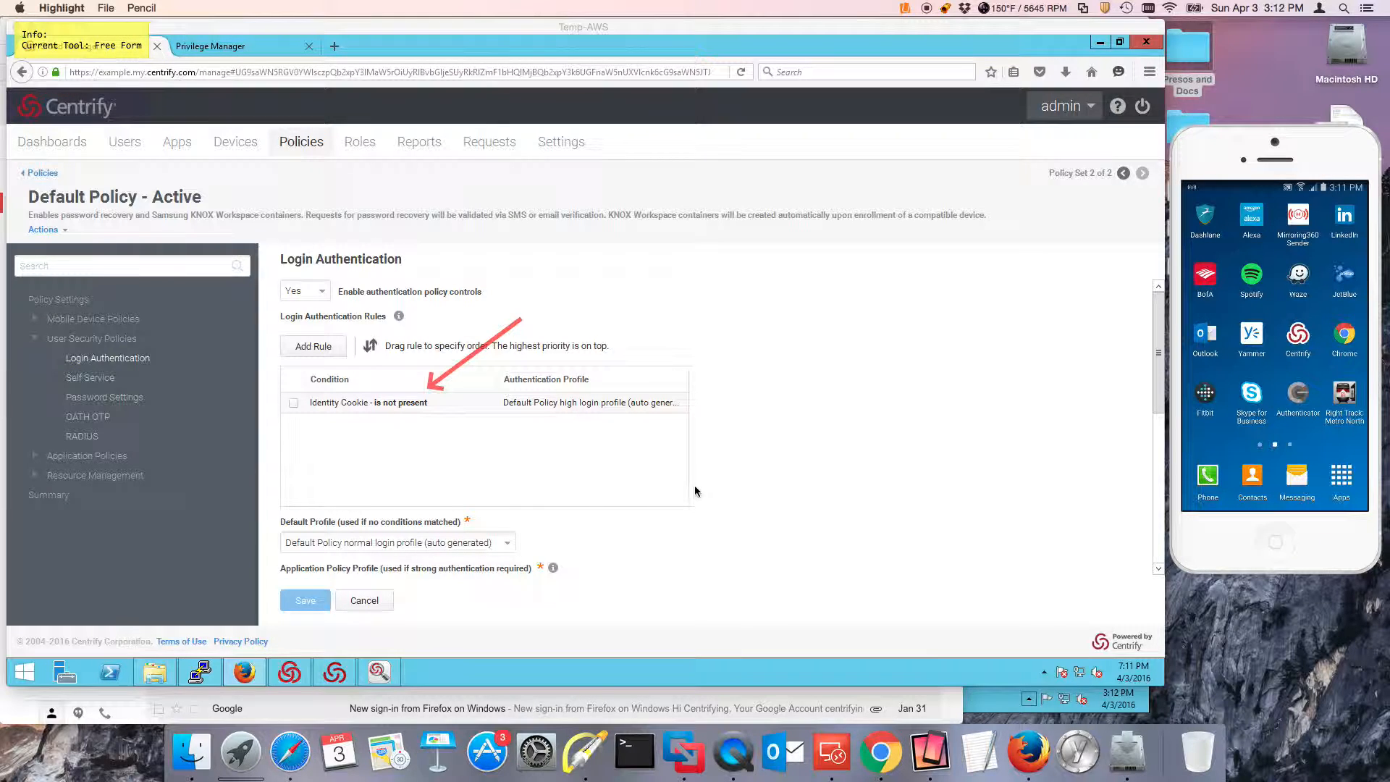
left_click_drag(685, 319, 604, 405)
key("Escape")
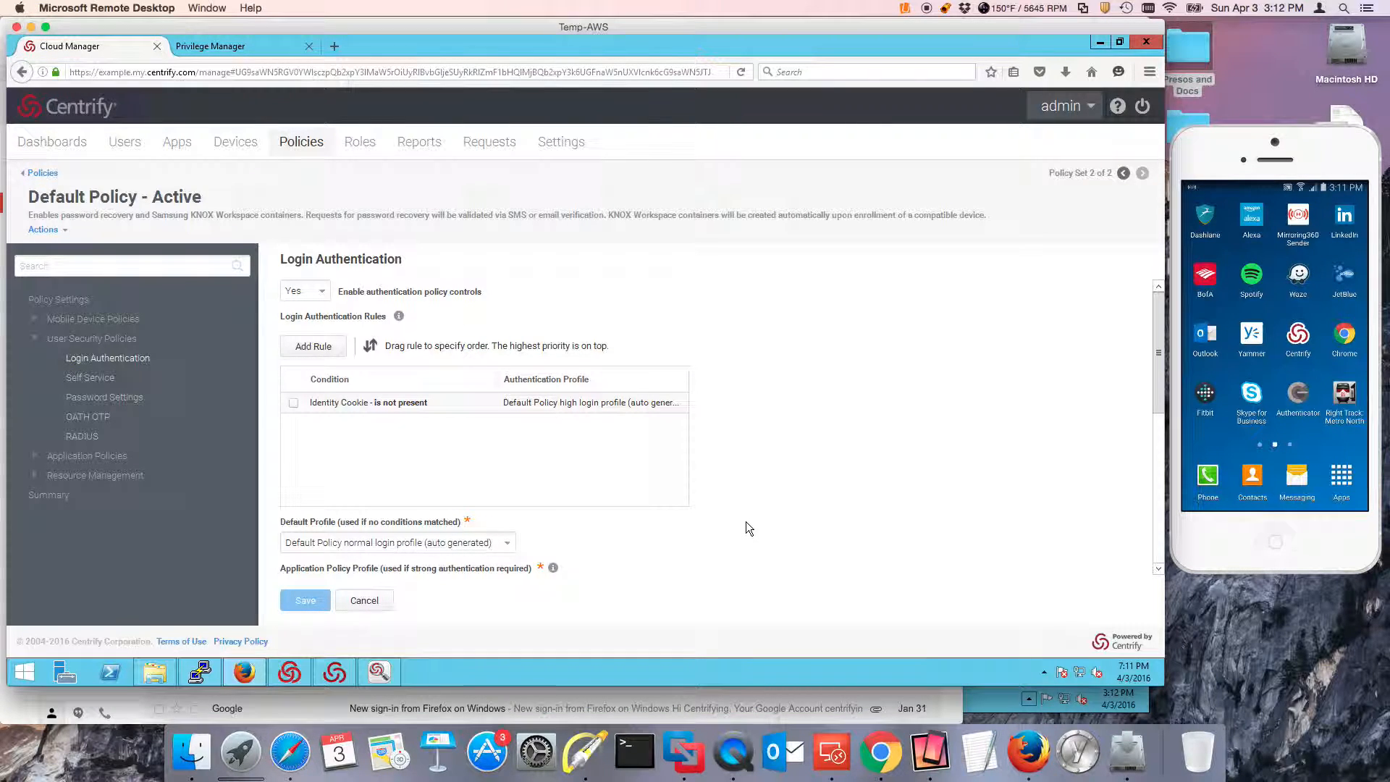